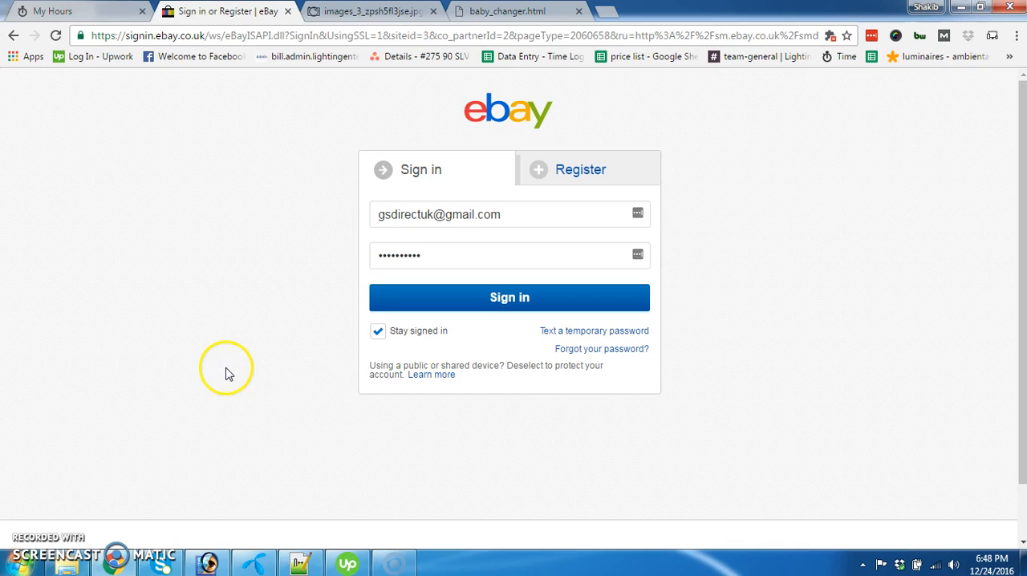
# Sign in to the eBay seller account with the prefilled credentials, reloading the sign-in page once
pyautogui.click(521, 298)
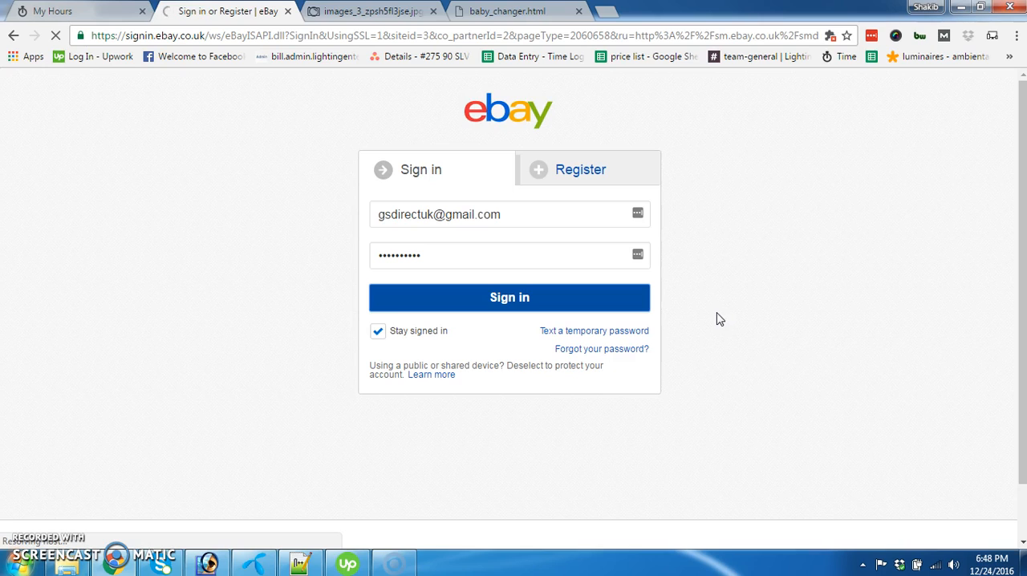
pyautogui.click(56, 36)
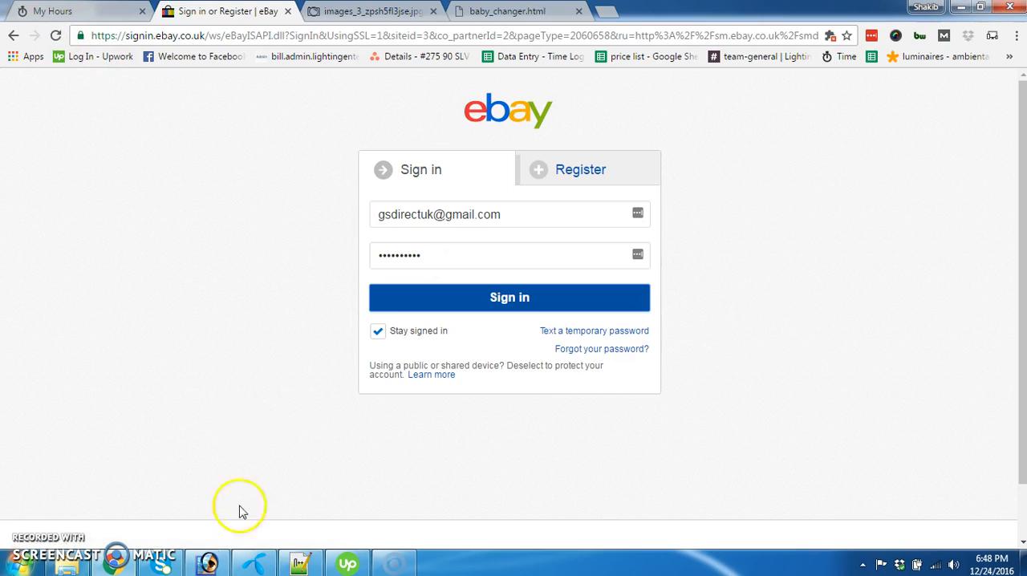
pyautogui.click(517, 299)
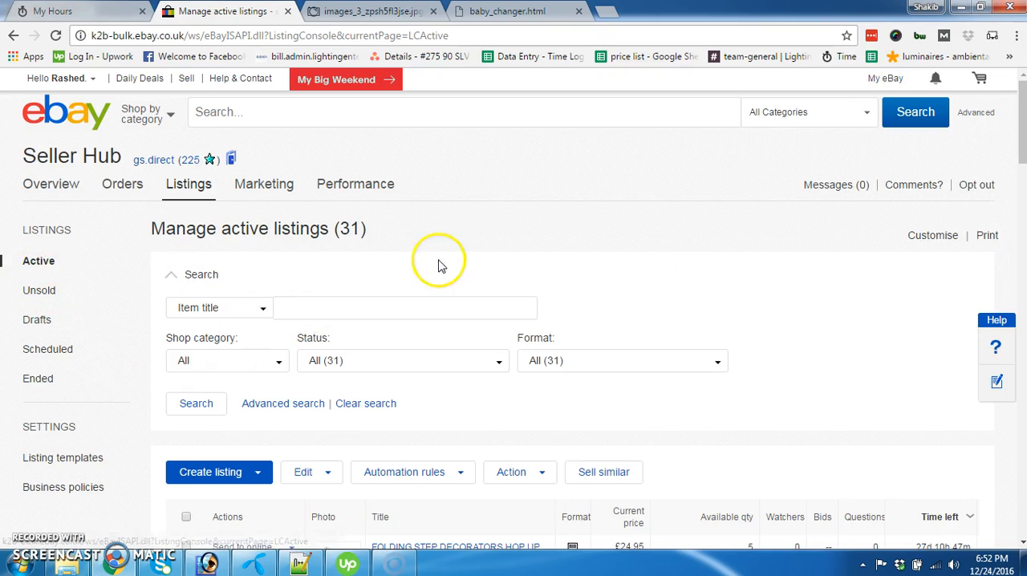
# Start creating a new single listing from the active listings in Seller Hub
pyautogui.scroll(-2, 441, 261)
pyautogui.scroll(-1, 639, 257)
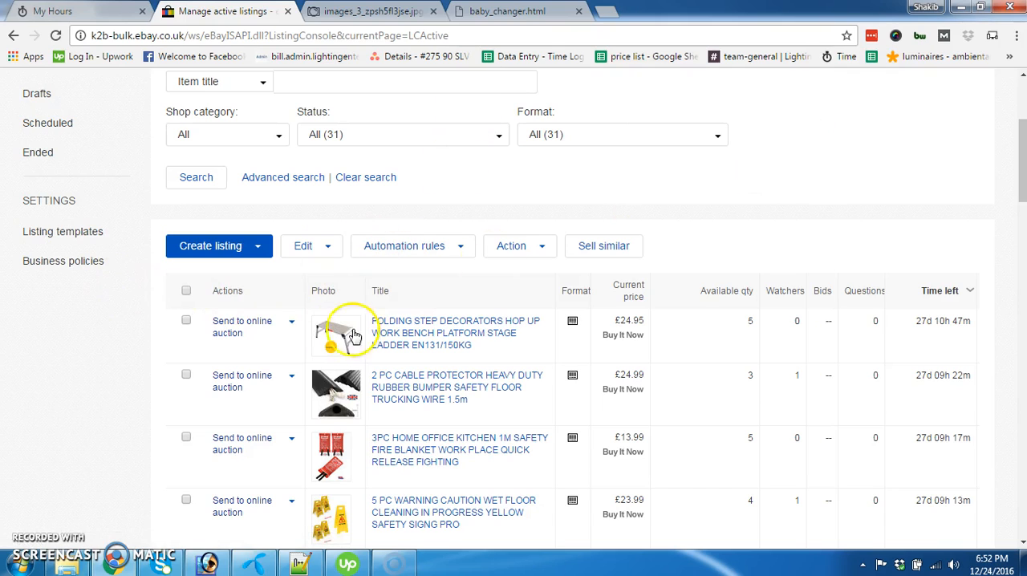
pyautogui.click(259, 249)
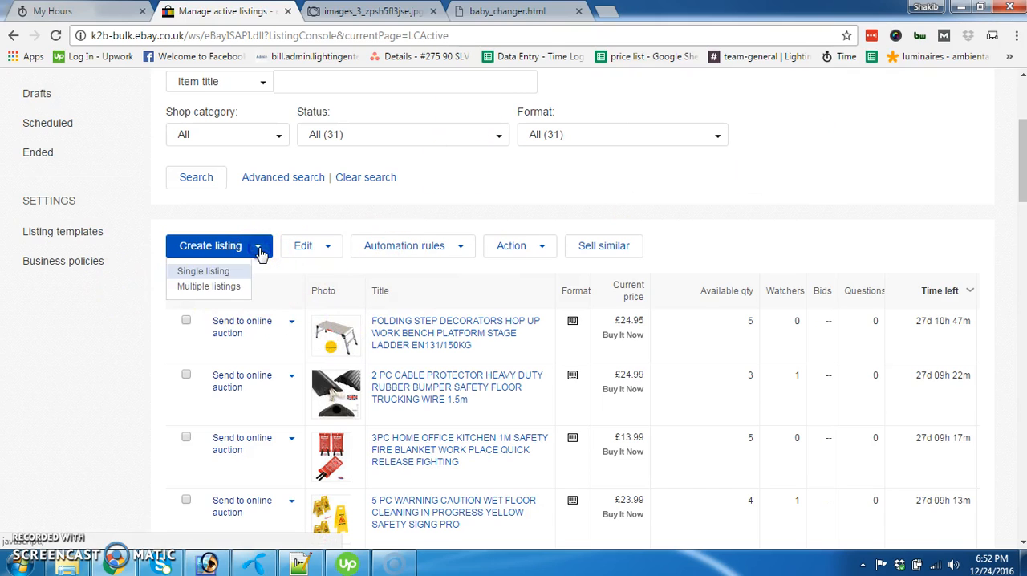
pyautogui.click(210, 272)
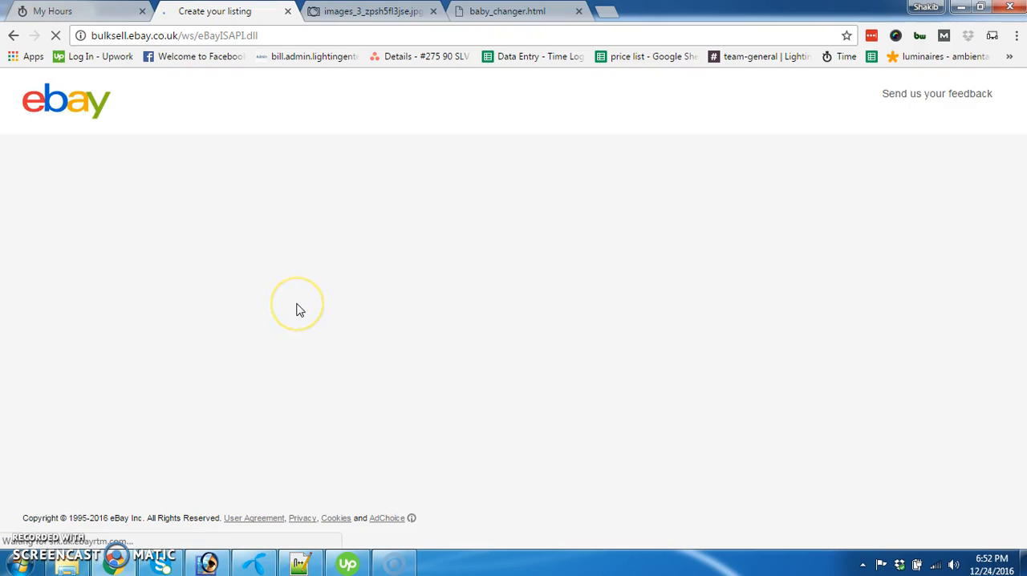
pyautogui.click(325, 323)
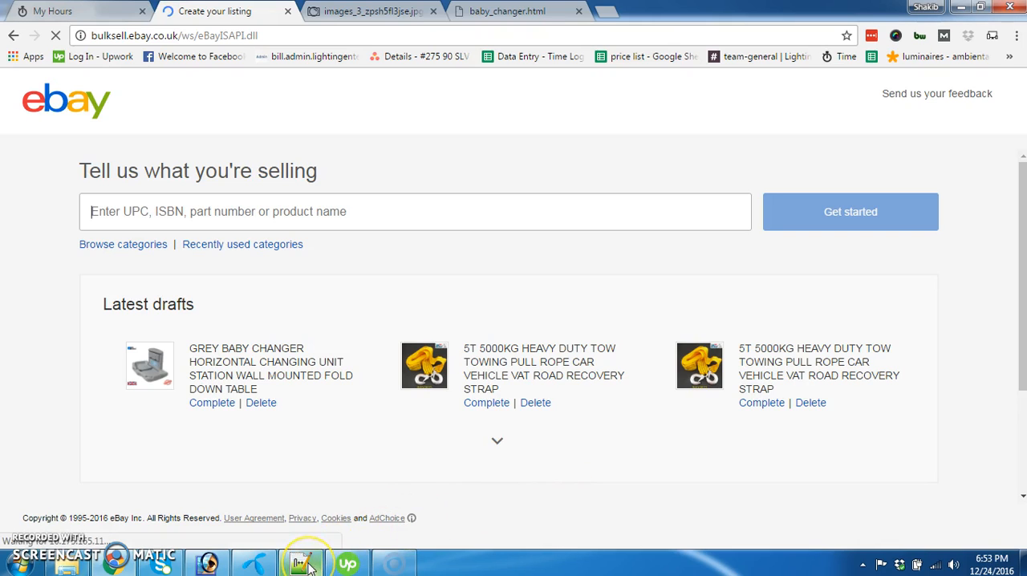
# Switch to Notepad++ and copy the uppercase grey baby changer title from line 13 of ebay and amazon log.txt
pyautogui.moveTo(309, 567)
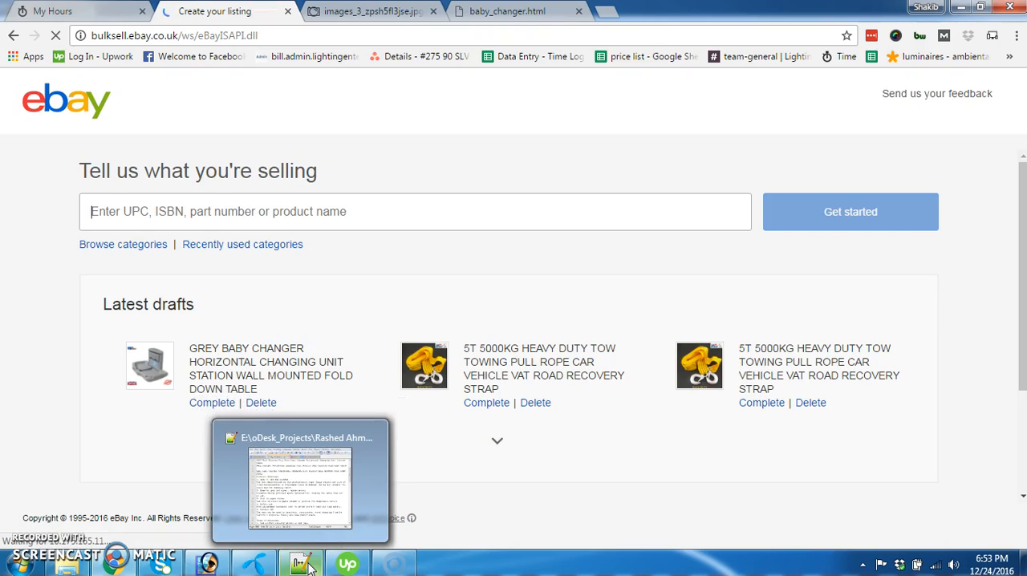
pyautogui.moveTo(161, 564)
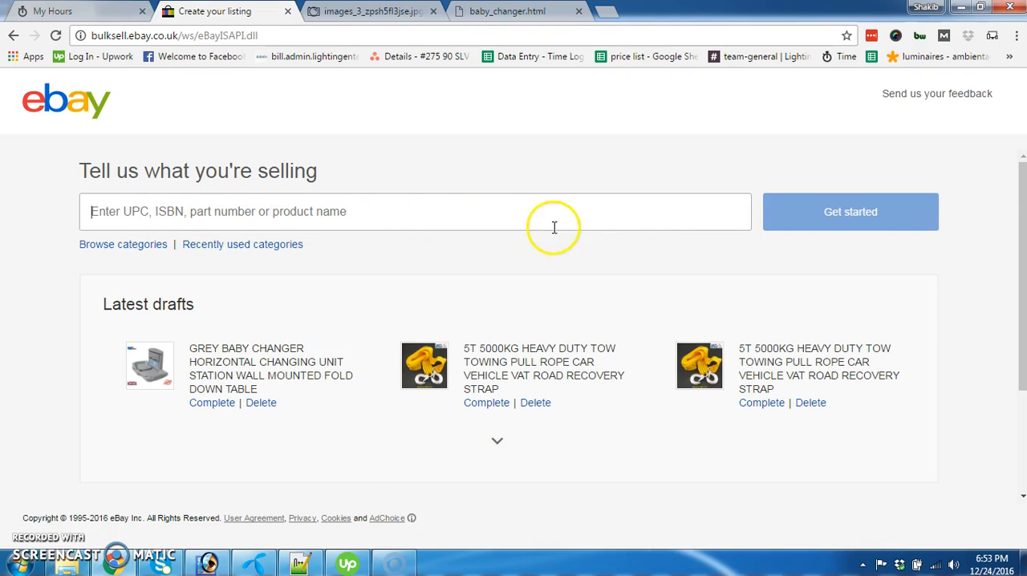
pyautogui.click(479, 220)
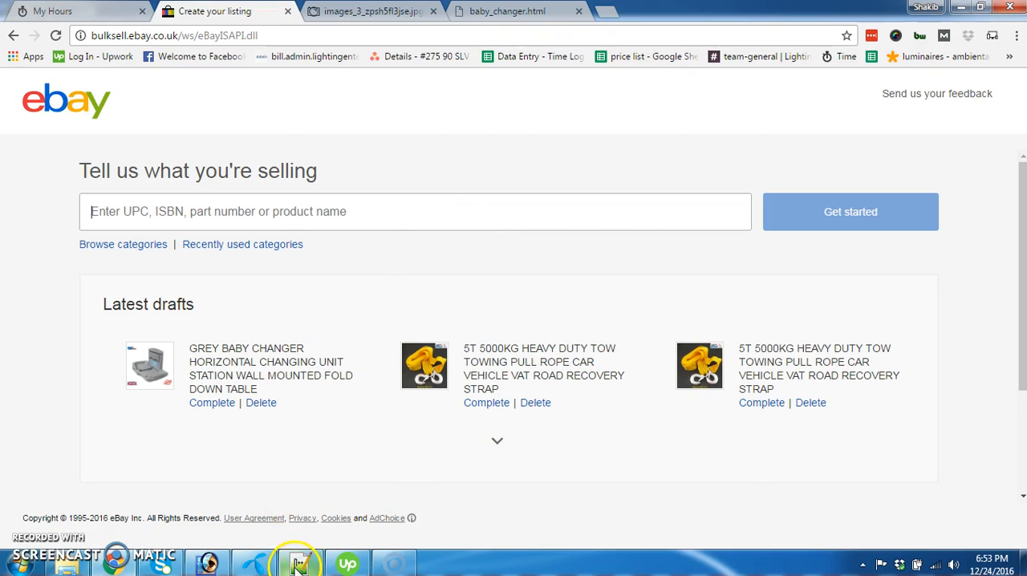
pyautogui.click(297, 562)
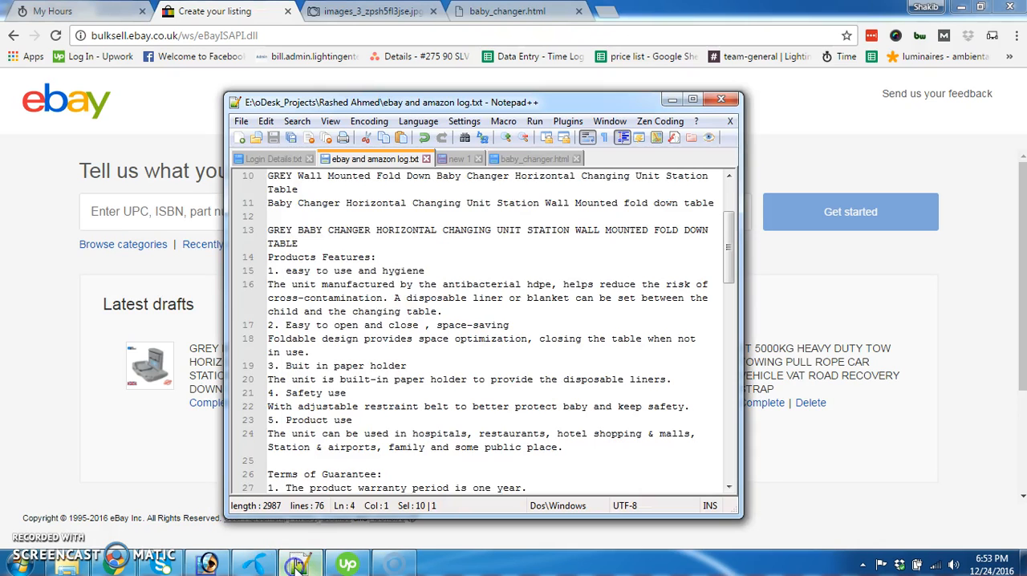
pyautogui.tripleClick(270, 231)
pyautogui.click(302, 243)
pyautogui.moveTo(302, 243); pyautogui.dragTo(268, 230)
pyautogui.hotkey('ctrl', 'c')
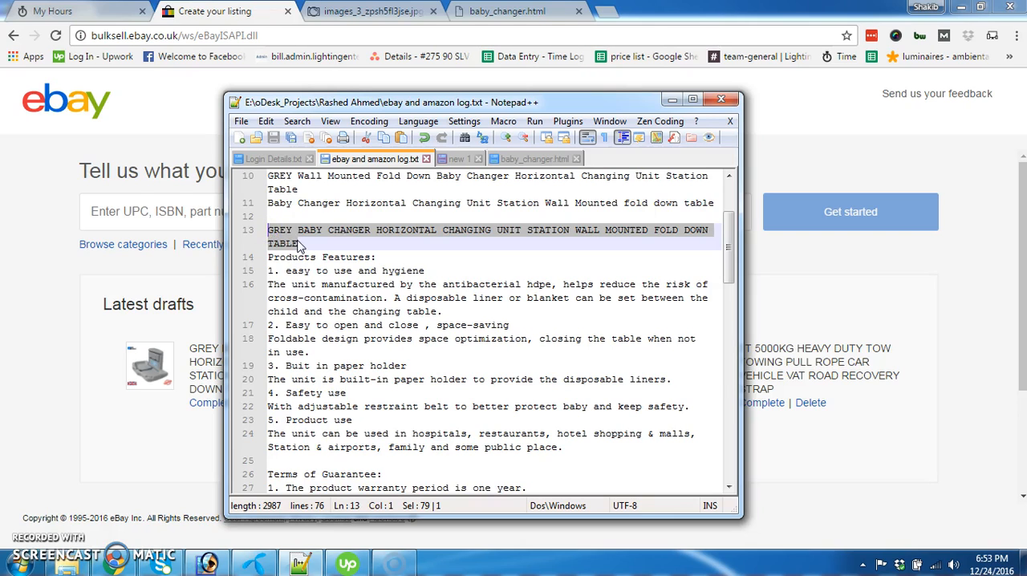
# Switch back to Chrome and start the listing with "GREY BABY CHANGER HORIZONTAL CHANGING UNIT STATION WALL MOUNTED FOLD DOWN TABLE" as the product name
pyautogui.click(233, 14)
pyautogui.click(459, 208)
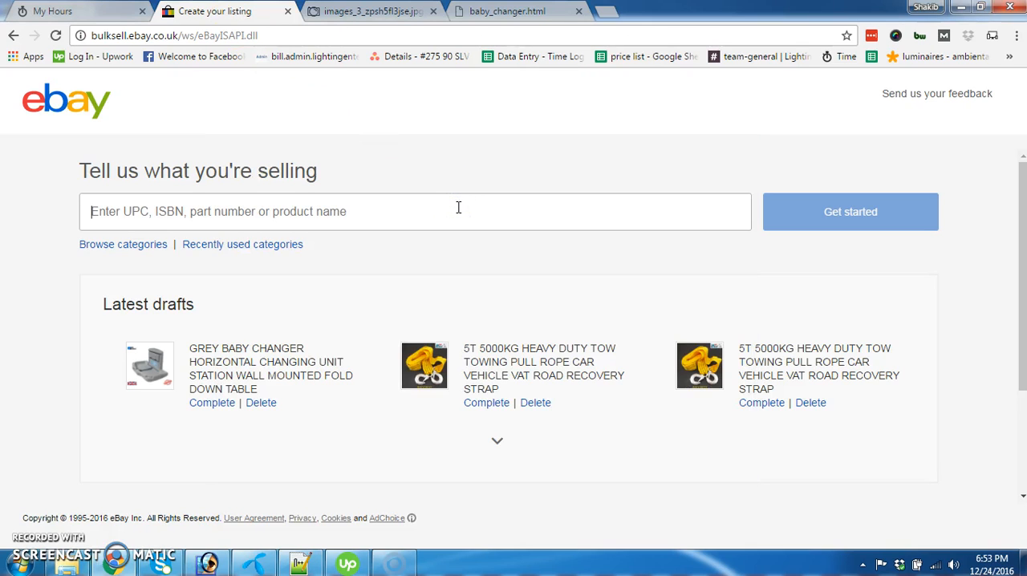
pyautogui.hotkey('ctrl', 'v')
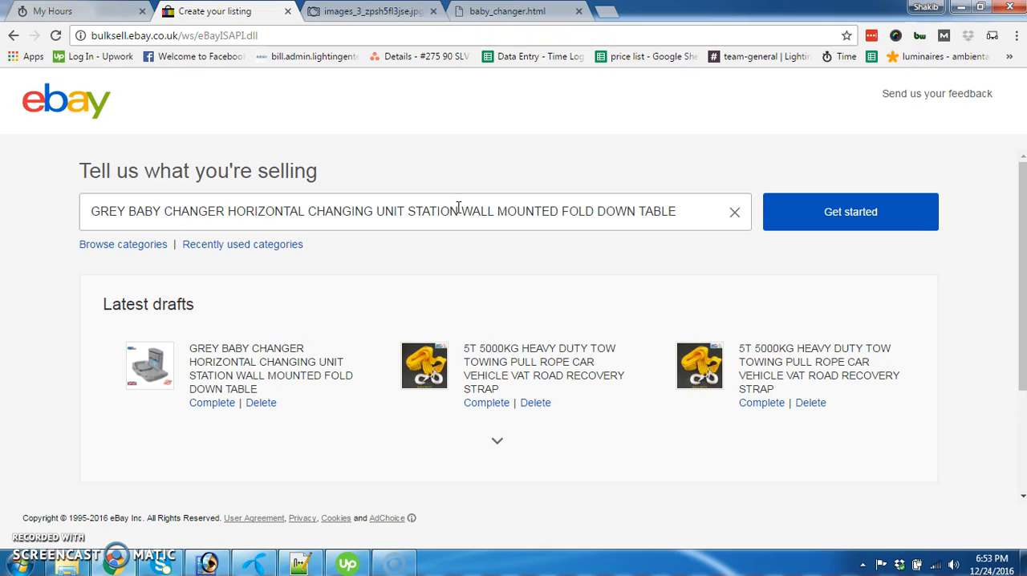
pyautogui.click(853, 230)
pyautogui.click(578, 342)
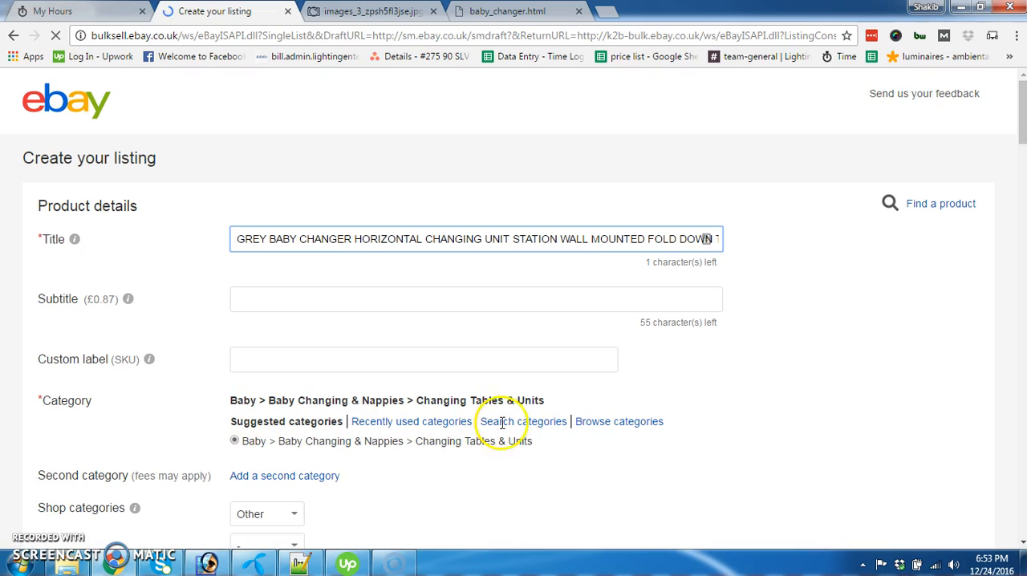
# Set the listing's EAN to "Does not apply"
pyautogui.scroll(-1, 484, 382)
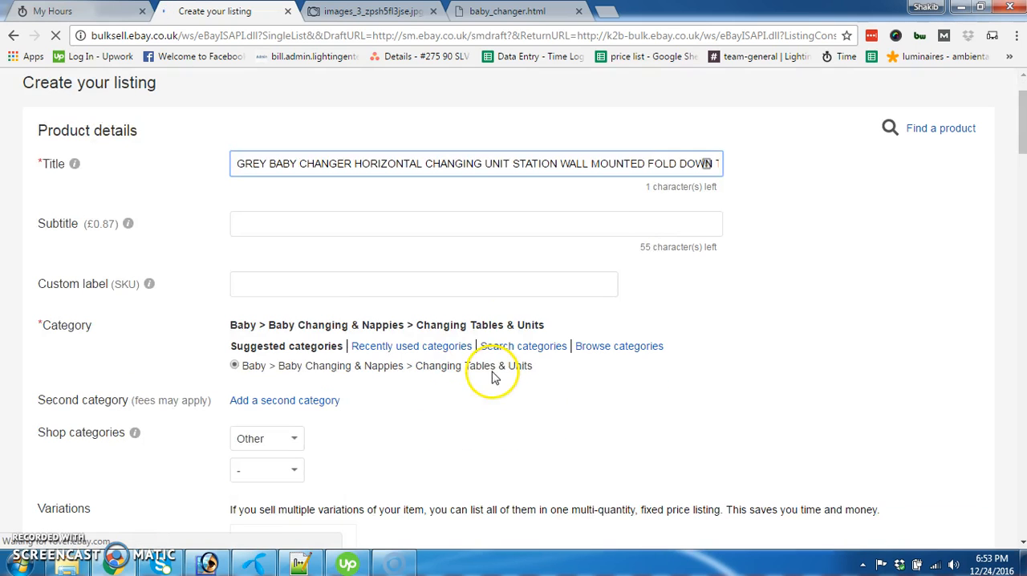
pyautogui.scroll(-5, 651, 293)
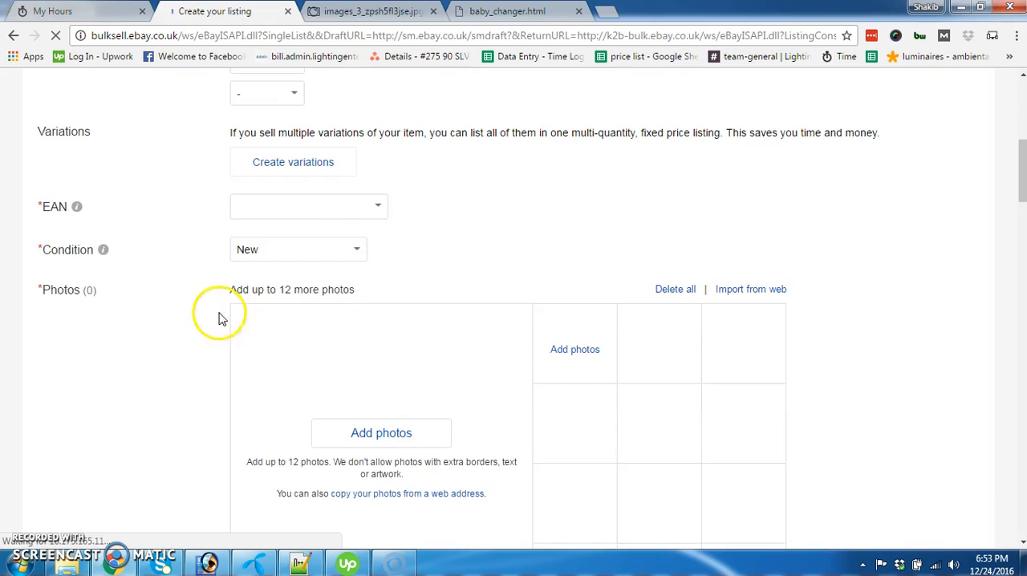
pyautogui.click(381, 207)
pyautogui.click(353, 247)
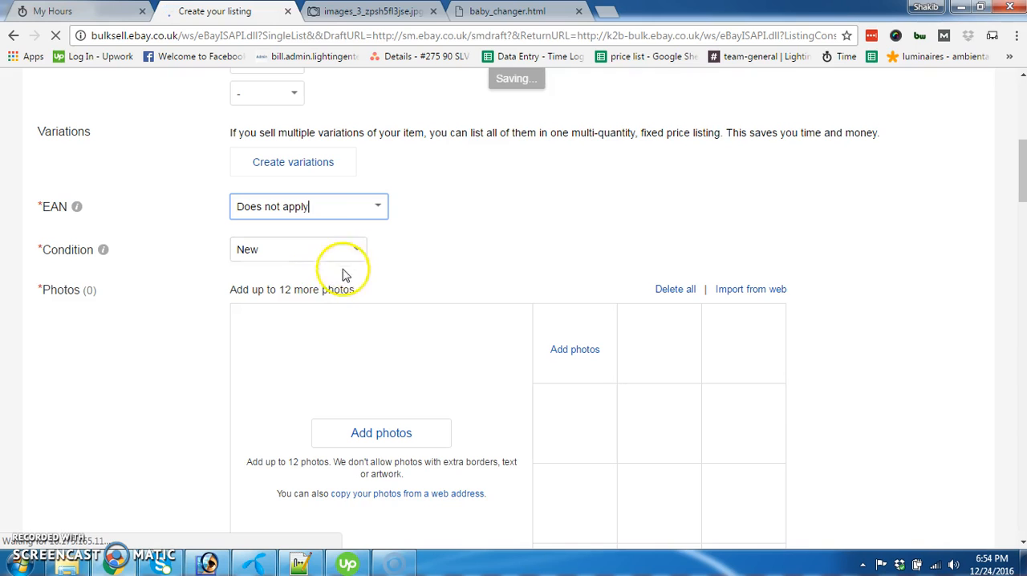
# Upload images_1.jpg, images_2.jpg and images_3.jpg from the mainimages folder as the listing's photos
pyautogui.scroll(-2, 195, 321)
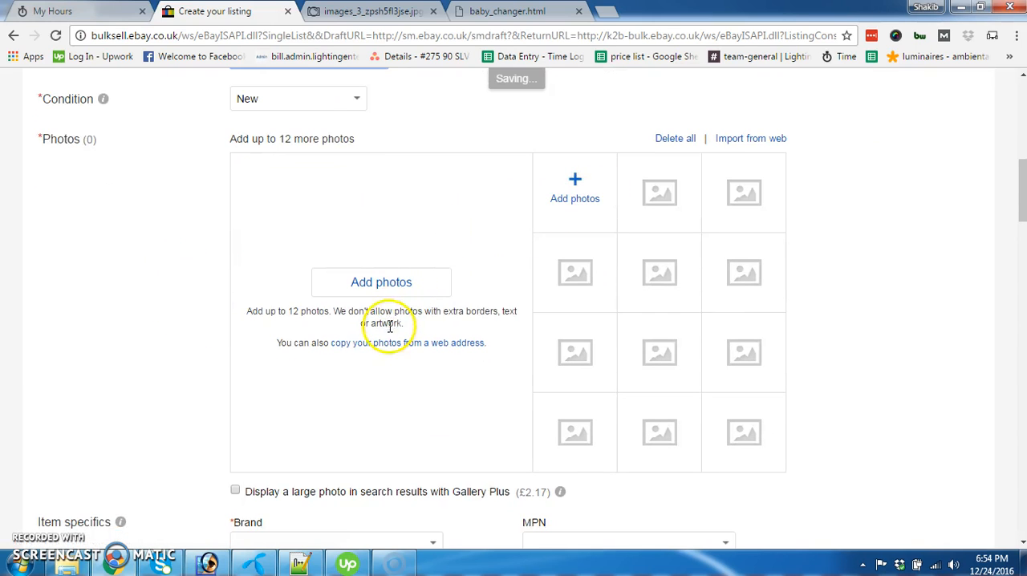
pyautogui.click(581, 189)
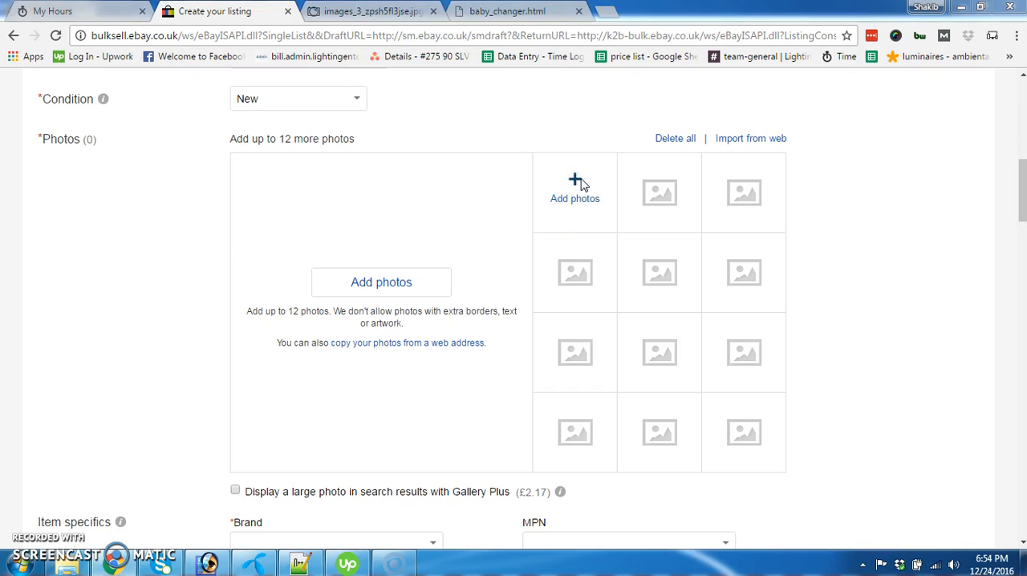
pyautogui.click(420, 223)
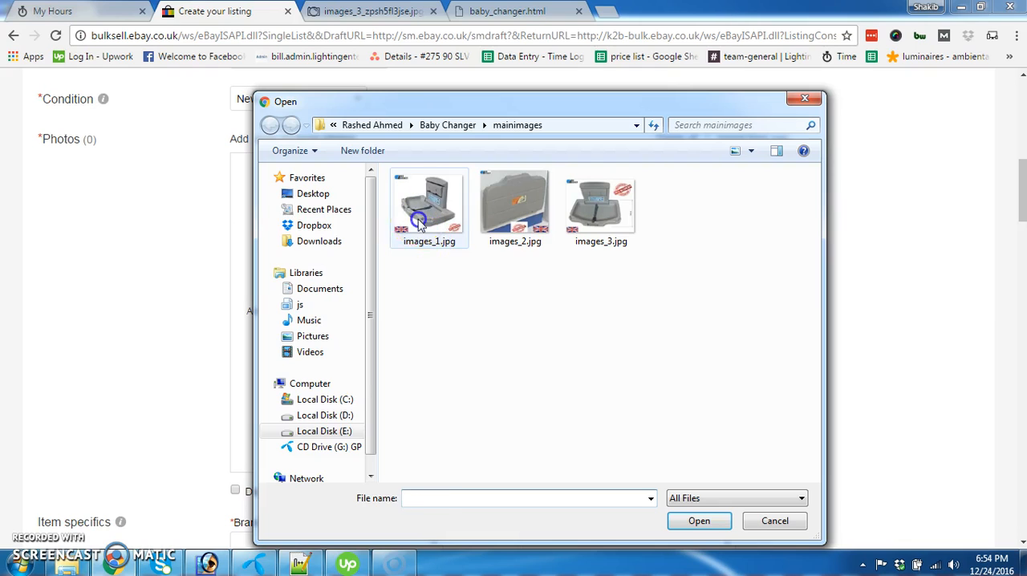
pyautogui.keyDown('ctrl'); pyautogui.click(515, 205); pyautogui.keyUp('ctrl')
pyautogui.keyDown('ctrl'); pyautogui.click(601, 204); pyautogui.keyUp('ctrl')
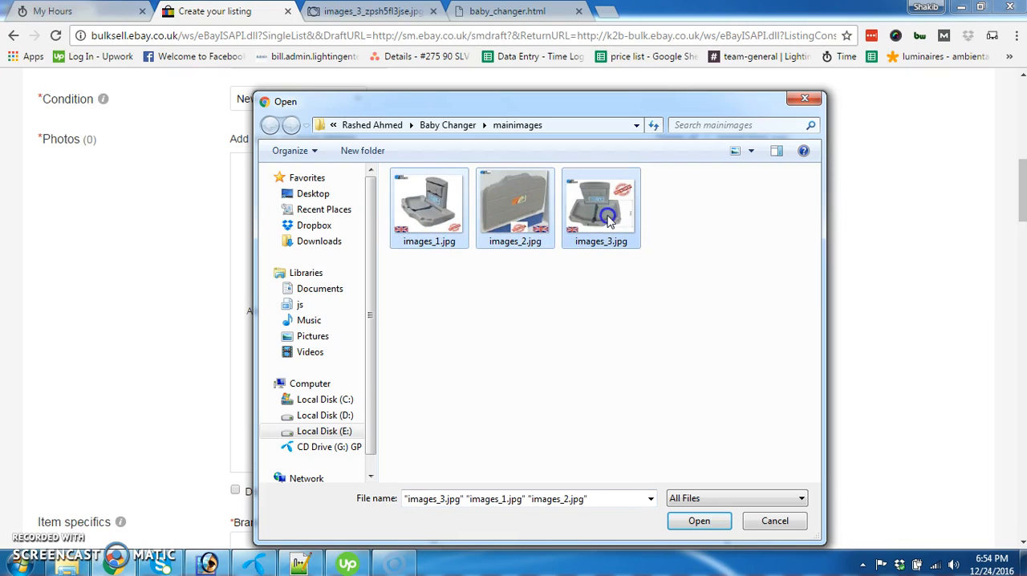
pyautogui.click(694, 527)
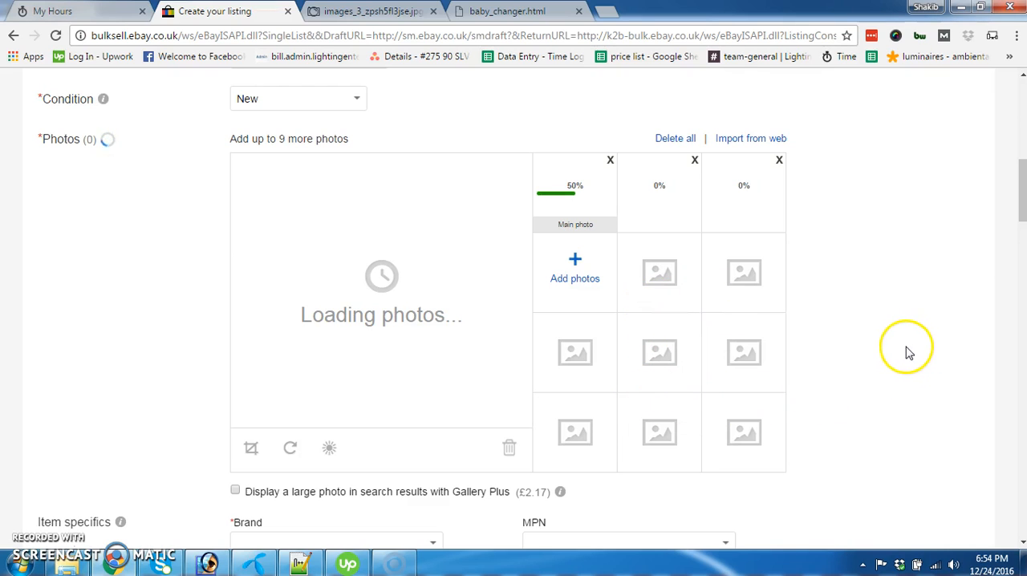
pyautogui.scroll(-1, 908, 351)
pyautogui.scroll(1, 894, 354)
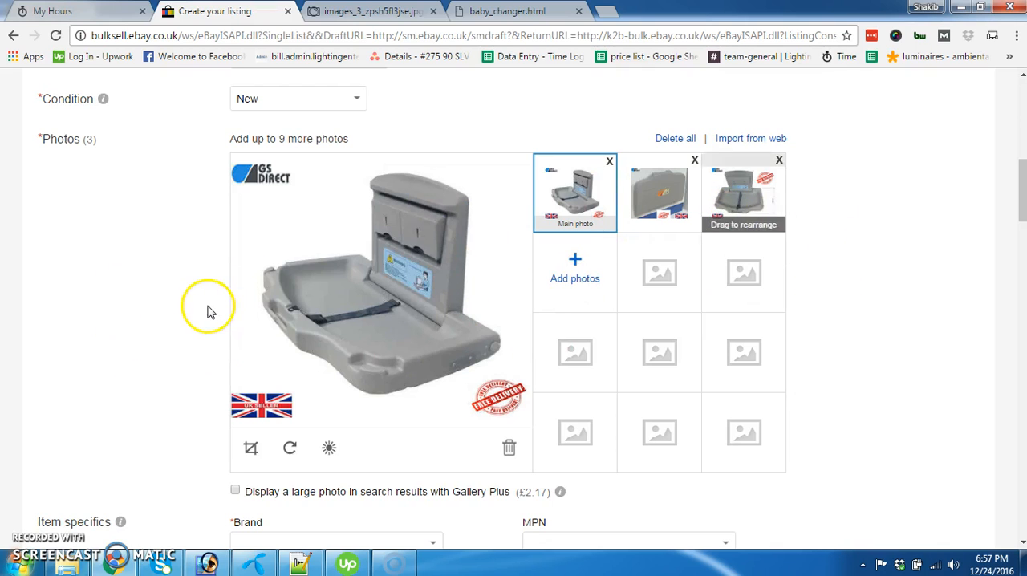
# Set the brand in the item specifics to "GS Direct Uk"
pyautogui.scroll(-1, 164, 311)
pyautogui.scroll(-3, 164, 312)
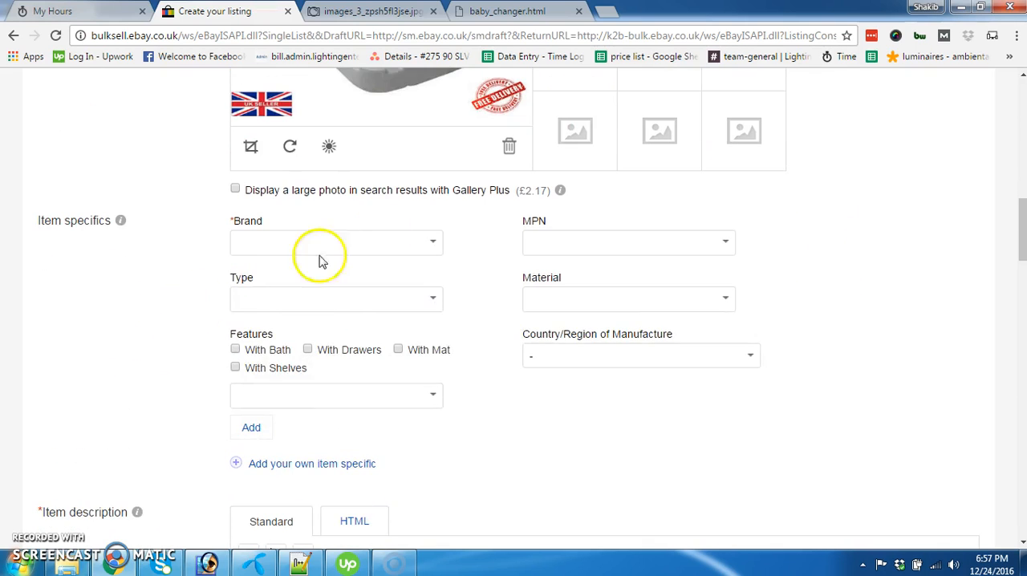
pyautogui.click(349, 246)
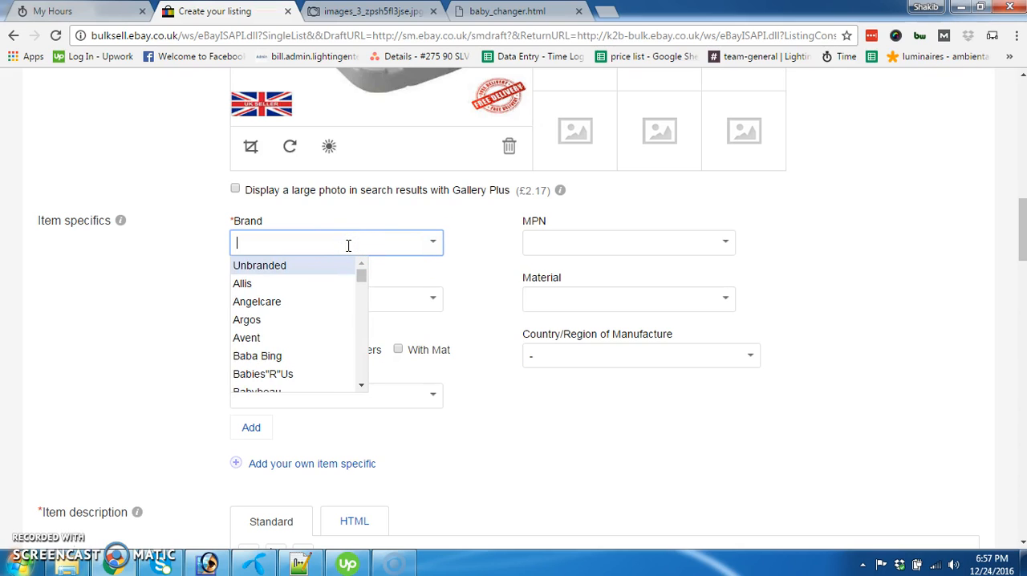
pyautogui.write('Gs ')
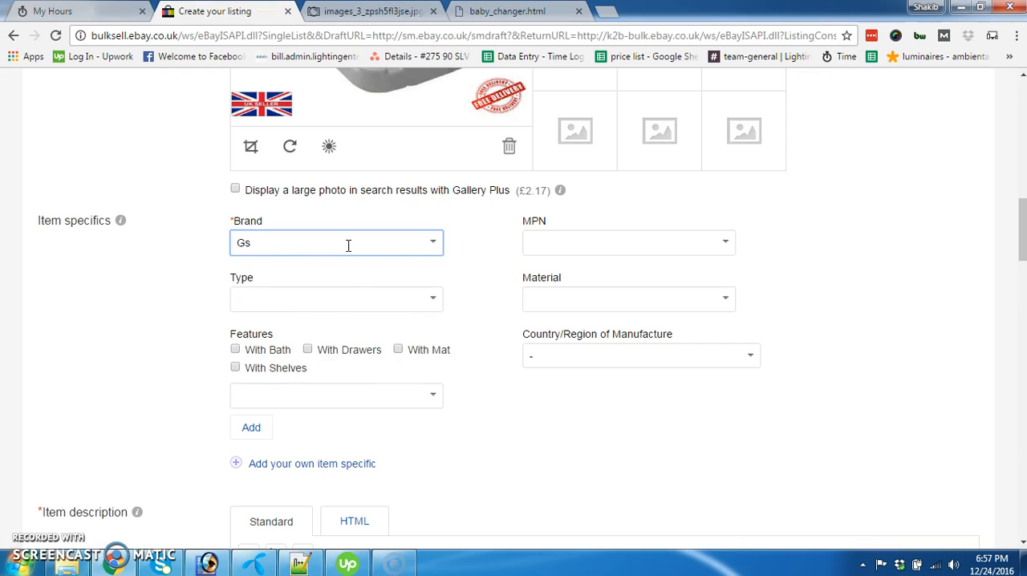
pyautogui.write('S Direct Uk')
pyautogui.click(120, 331)
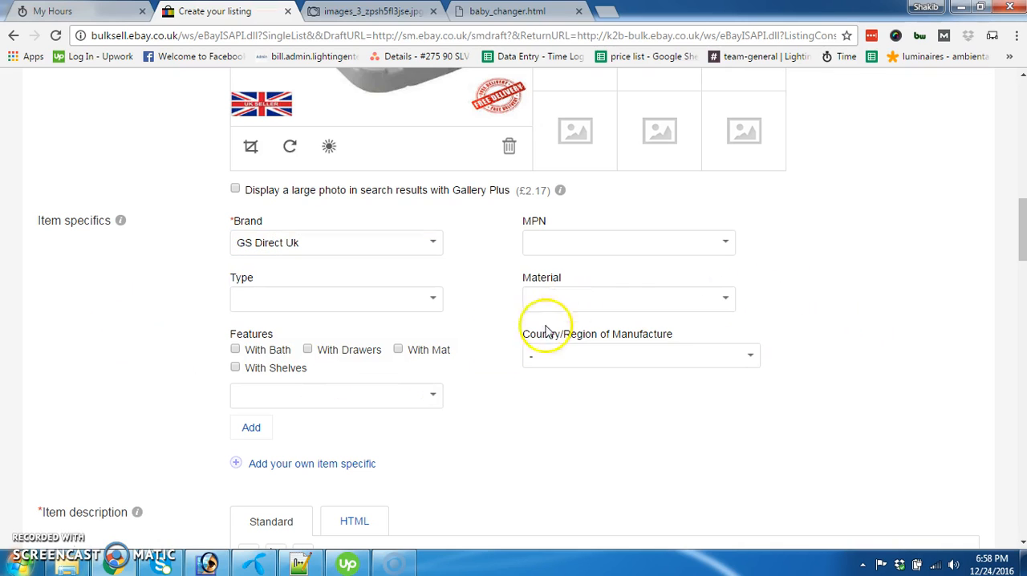
# Switch to Notepad++ and examine the HTML code for the item description in baby_changer.html
pyautogui.scroll(-1, 165, 361)
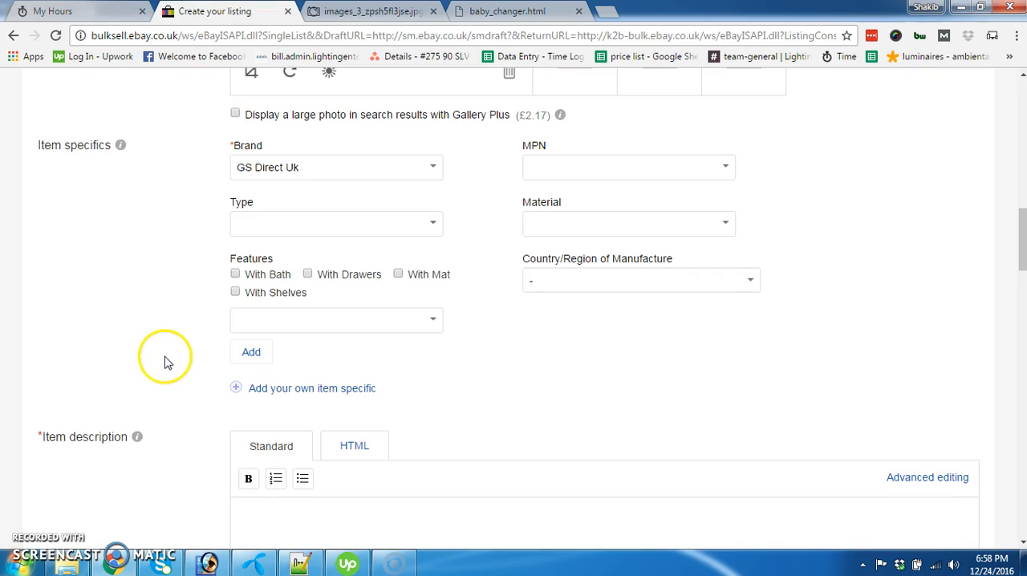
pyautogui.scroll(-2, 165, 361)
pyautogui.scroll(-1, 166, 358)
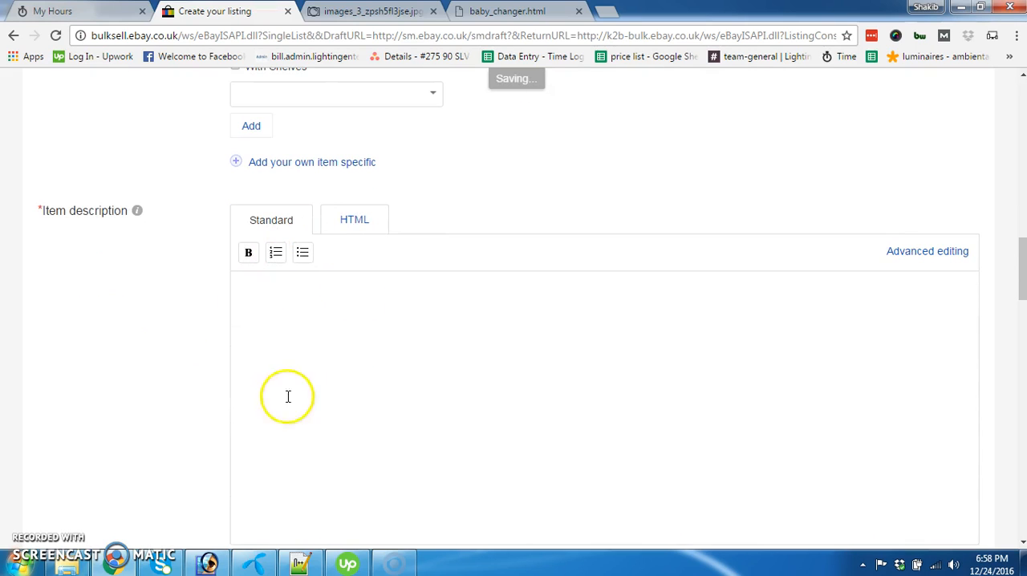
pyautogui.scroll(-1, 160, 362)
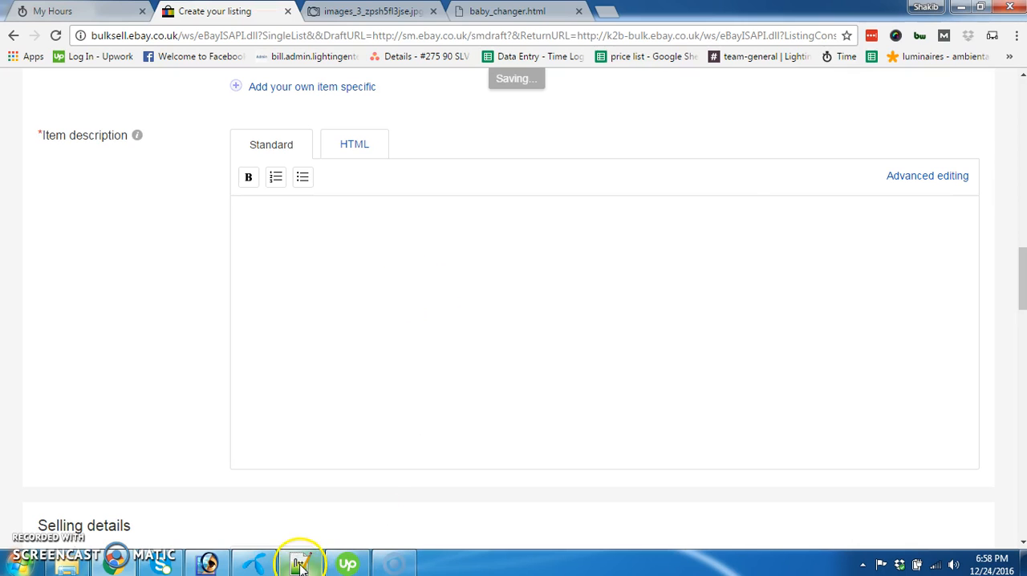
pyautogui.click(299, 565)
pyautogui.click(525, 159)
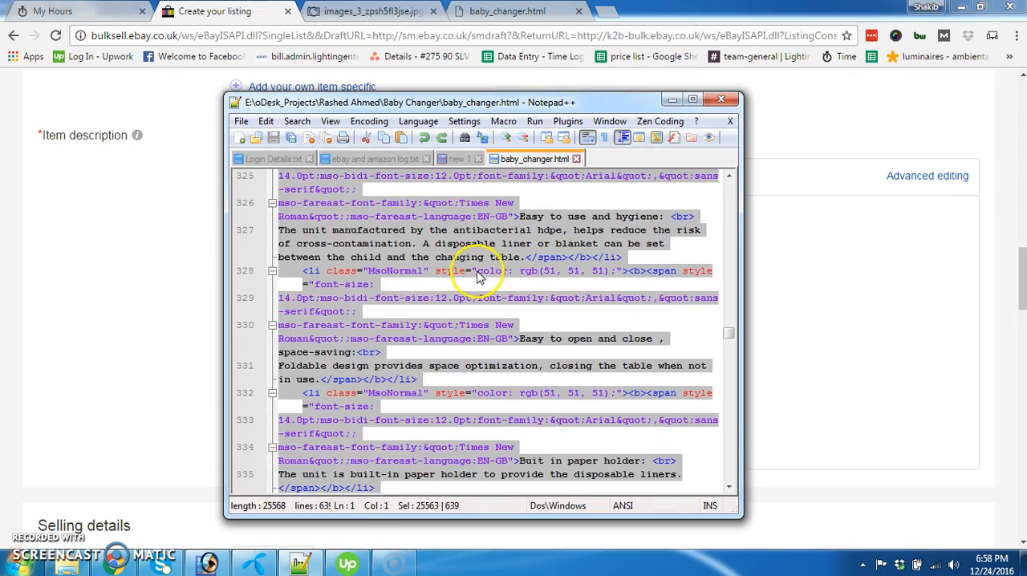
pyautogui.scroll(2, 453, 309)
pyautogui.scroll(-14, 453, 312)
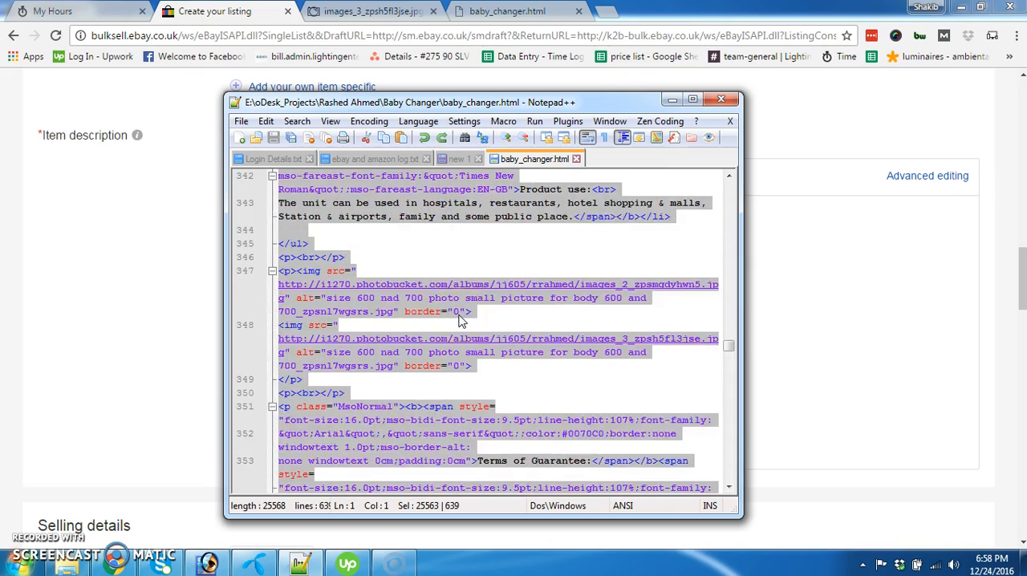
pyautogui.scroll(5, 460, 315)
# Preview baby_changer.html in the browser and examine its header, product photo and feature text
pyautogui.click(509, 15)
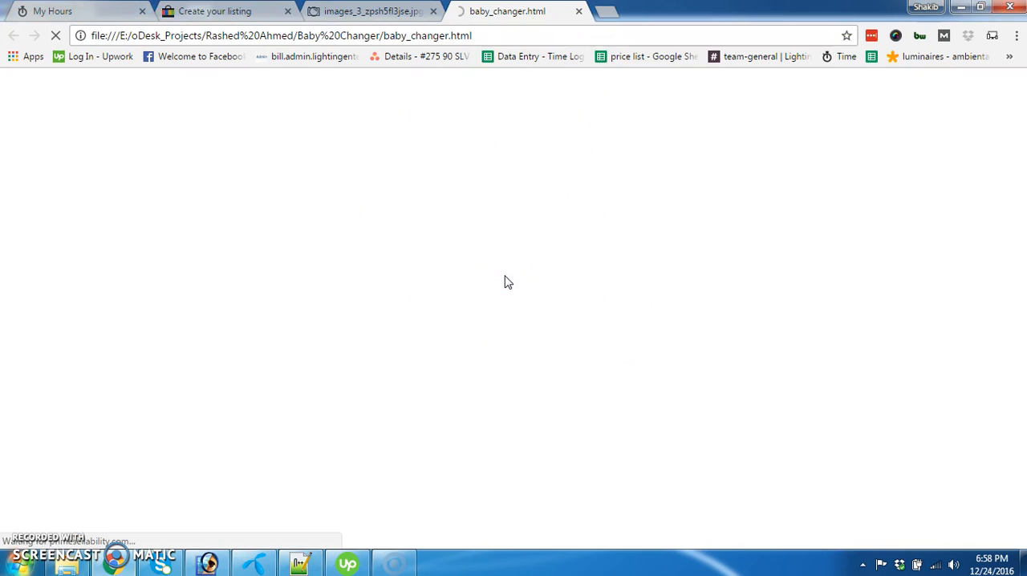
pyautogui.scroll(8, 515, 282)
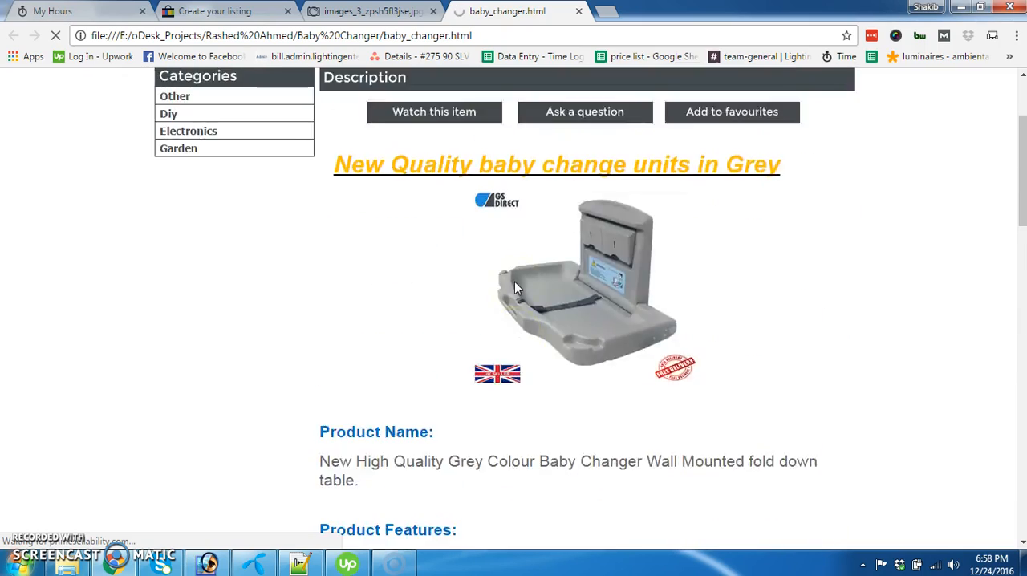
pyautogui.scroll(2, 515, 282)
pyautogui.scroll(-4, 518, 215)
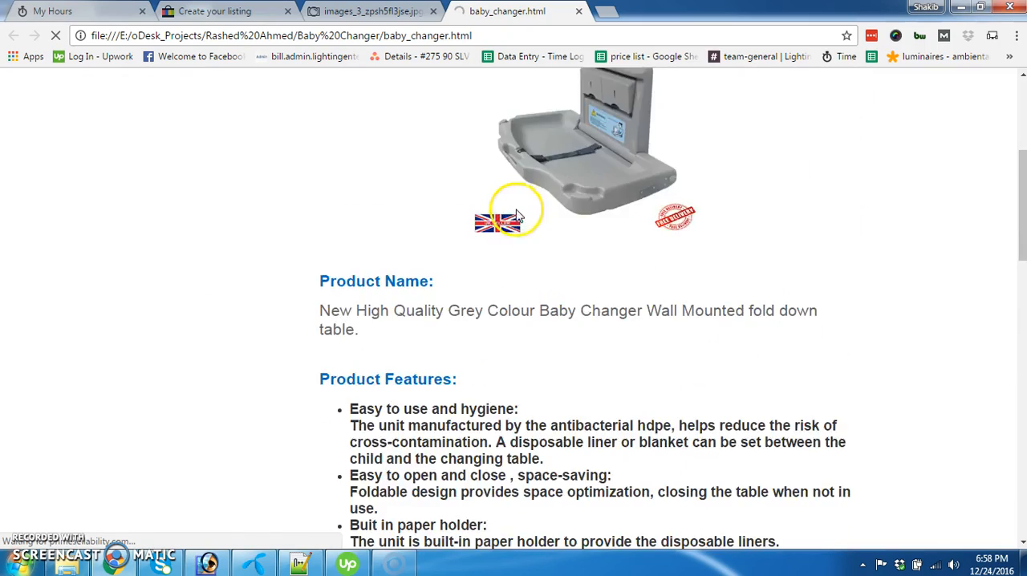
pyautogui.scroll(-13, 518, 215)
pyautogui.scroll(12, 507, 336)
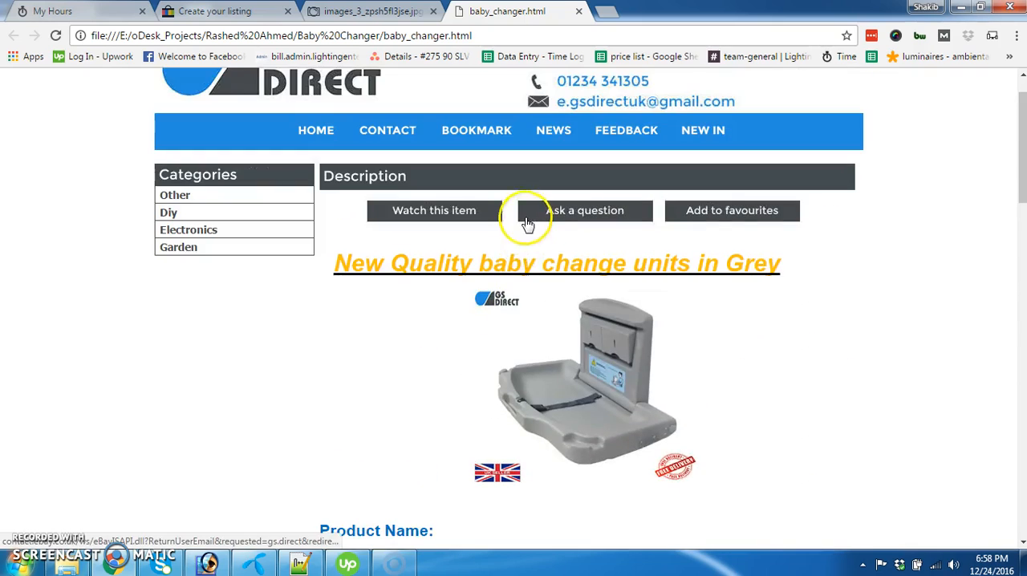
pyautogui.scroll(-5, 528, 224)
# Copy all the code of baby_changer.html from Notepad++ and paste it as HTML into the listing's item description
pyautogui.click(301, 562)
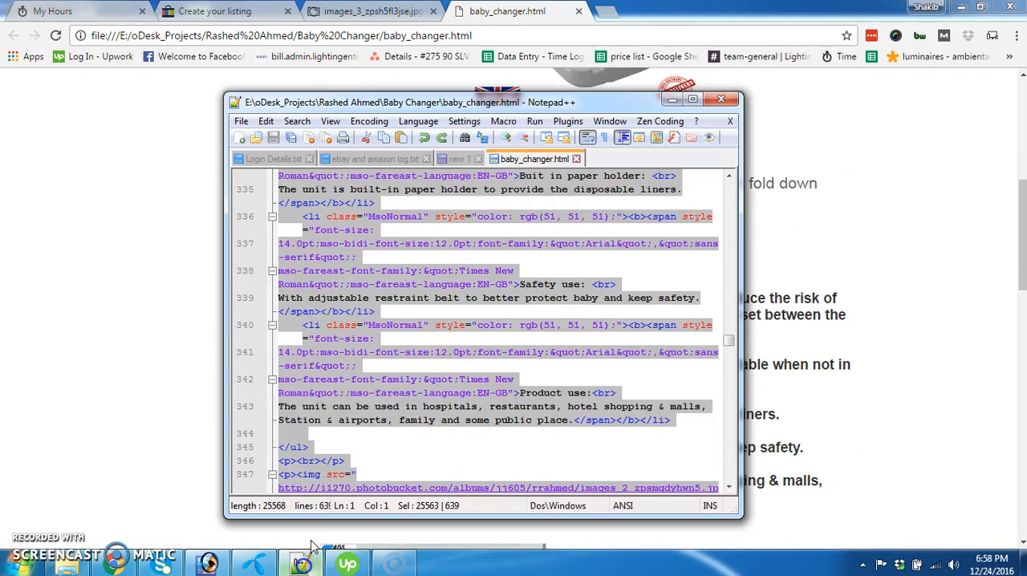
pyautogui.click(492, 338)
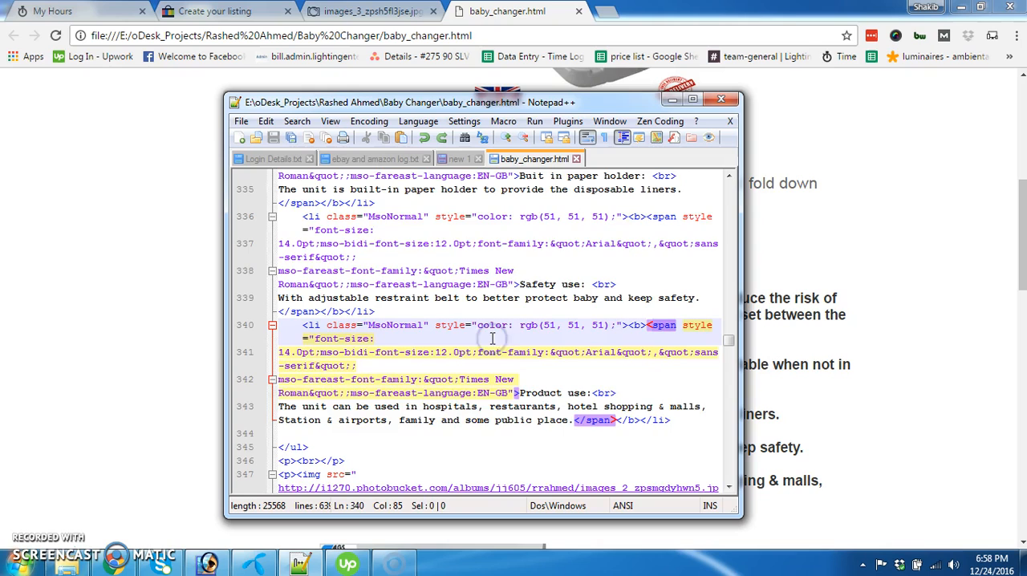
pyautogui.hotkey('ctrl', 'a')
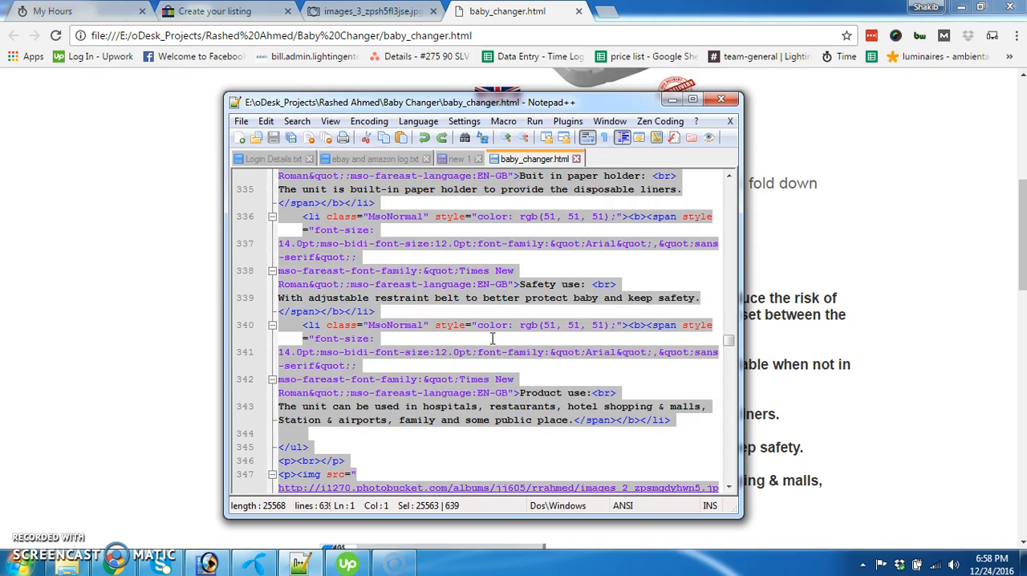
pyautogui.click(296, 11)
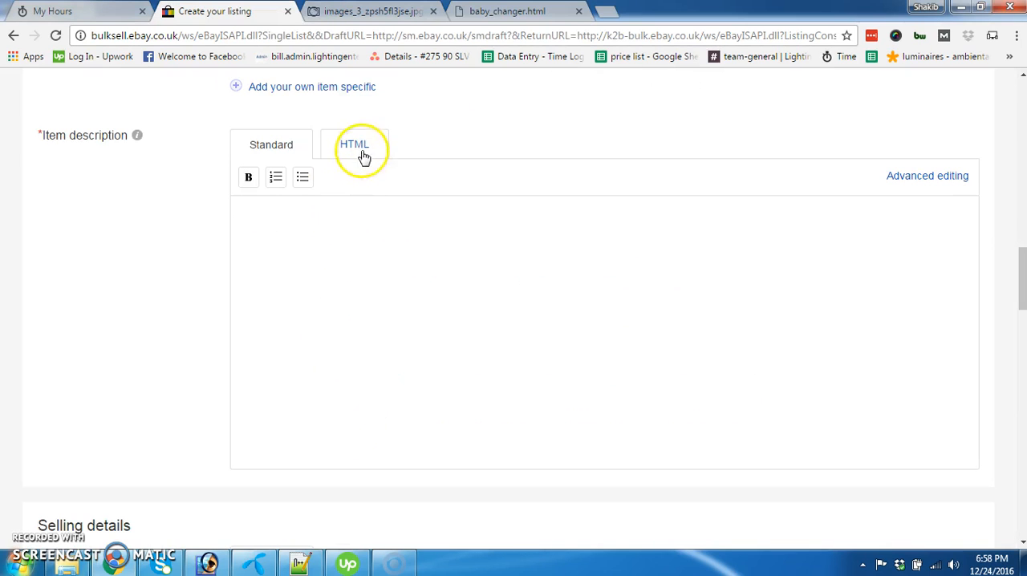
pyautogui.click(359, 147)
pyautogui.click(448, 301)
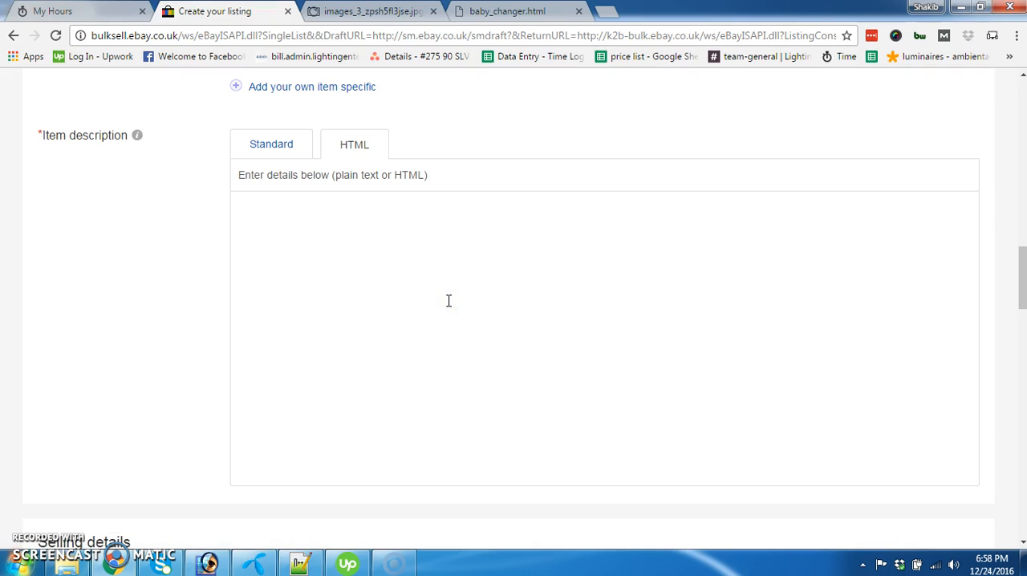
pyautogui.hotkey('ctrl', 'v')
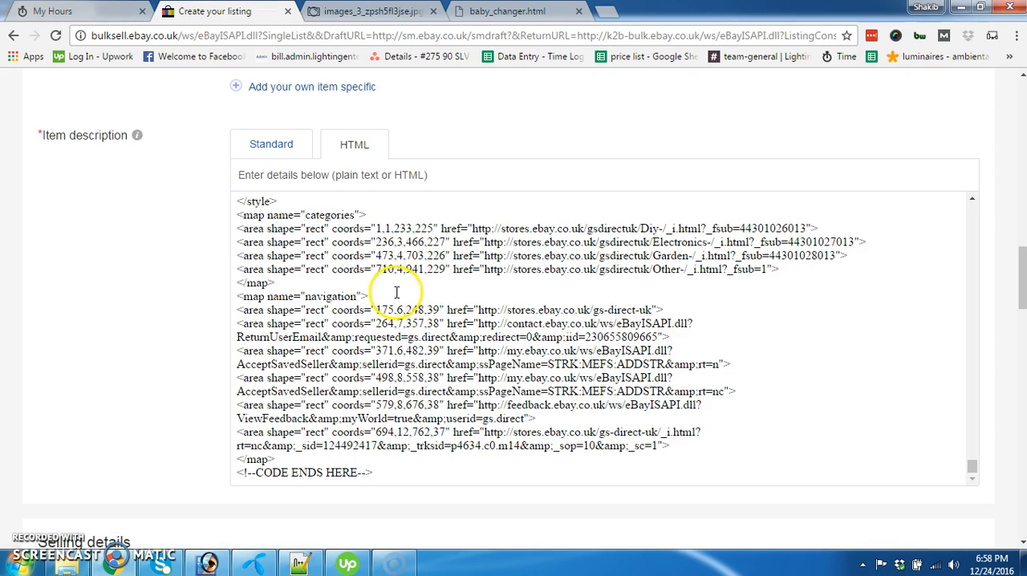
# Examine the rendered item description in the standard view, from the store header to the Terms of Guarantee
pyautogui.click(270, 145)
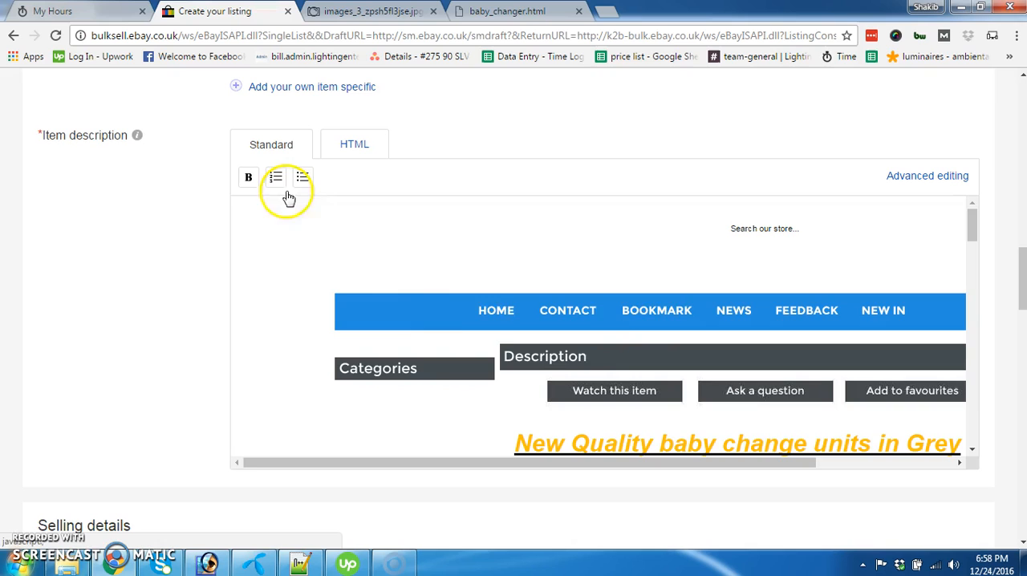
pyautogui.scroll(-3, 659, 346)
pyautogui.click(606, 462)
pyautogui.moveTo(606, 461); pyautogui.dragTo(862, 460)
pyautogui.scroll(-1, 591, 309)
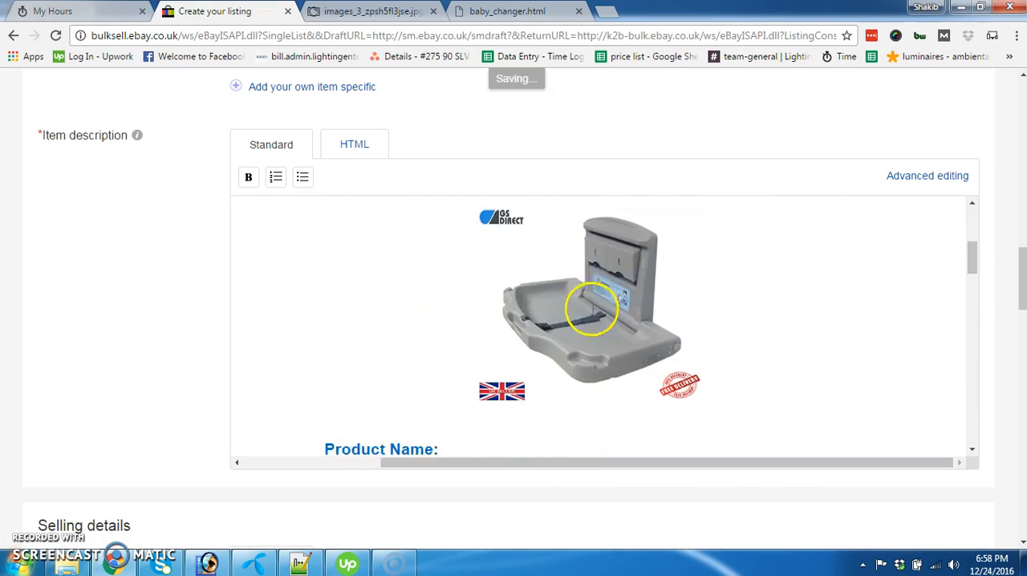
pyautogui.scroll(-10, 592, 309)
pyautogui.scroll(1, 591, 318)
pyautogui.scroll(-7, 590, 318)
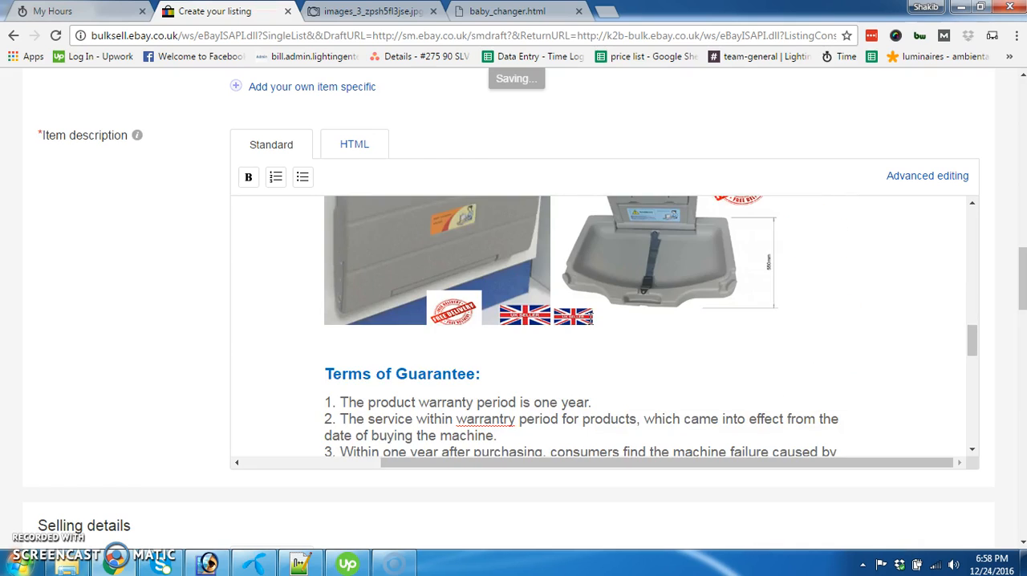
# Correct the flagged words in the Terms of Guarantee, replacing "warrantry" with "warrant" and "artifical" with "artificial"
pyautogui.rightClick(500, 271)
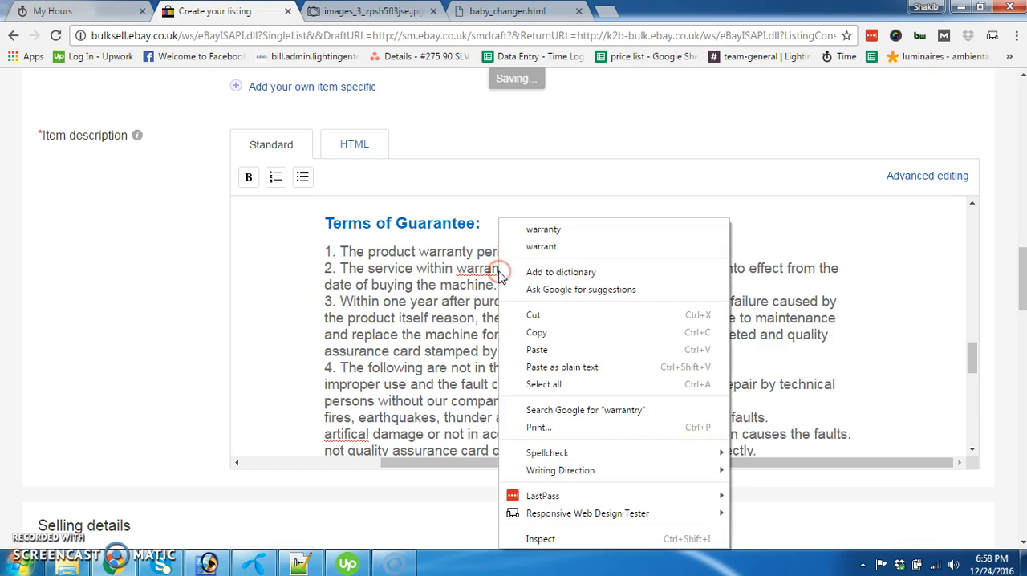
pyautogui.click(571, 248)
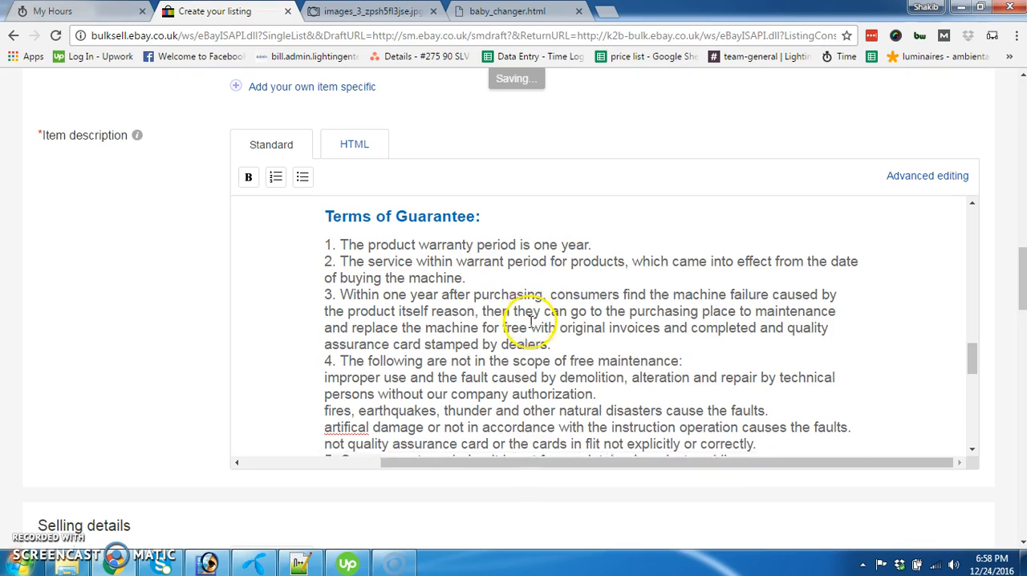
pyautogui.scroll(-2, 333, 372)
pyautogui.rightClick(340, 285)
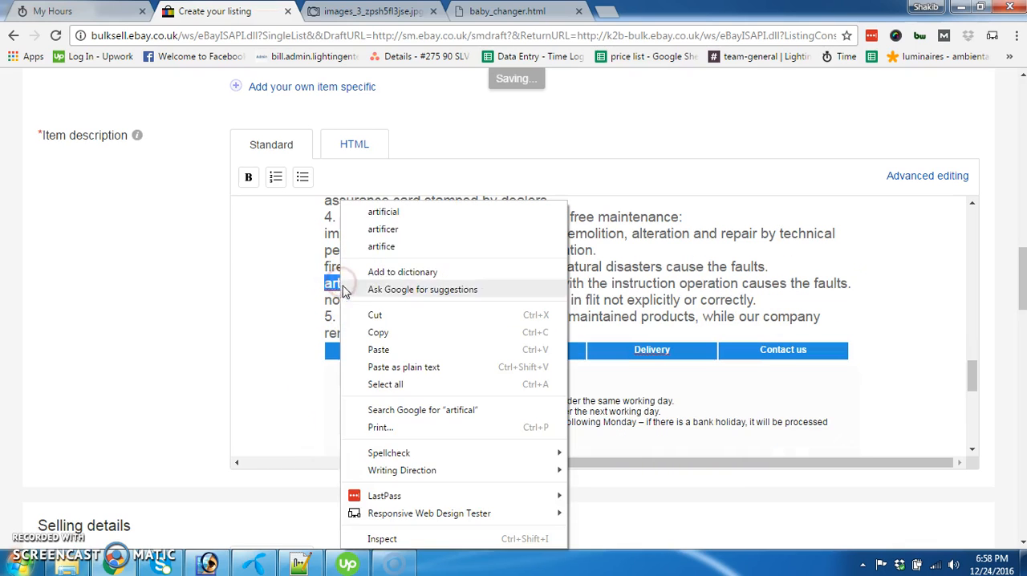
pyautogui.click(405, 210)
# Replace all the code of baby_changer.html in Notepad++ with the corrected HTML from the item description and save the file
pyautogui.click(351, 145)
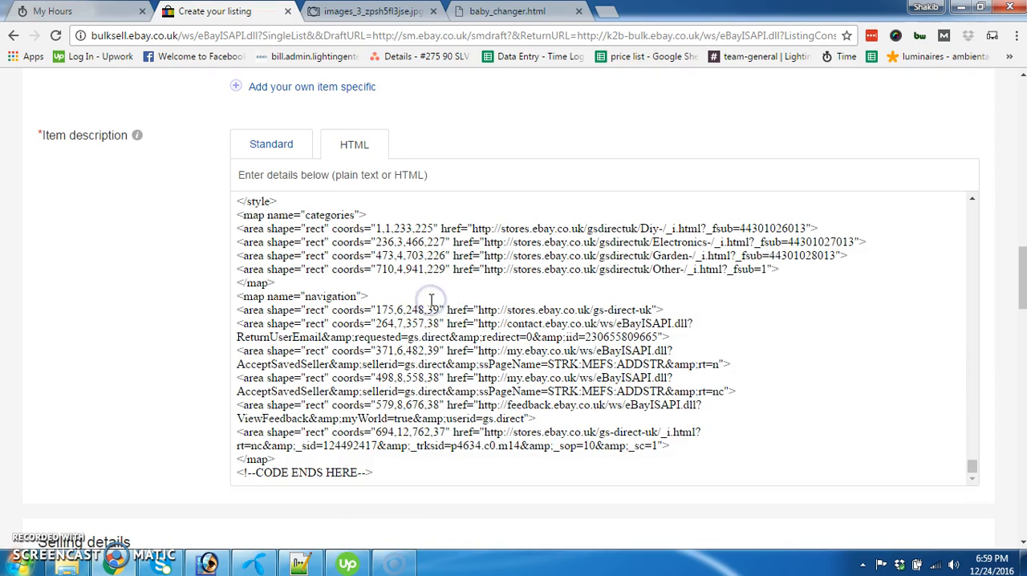
pyautogui.hotkey('ctrl', 'a')
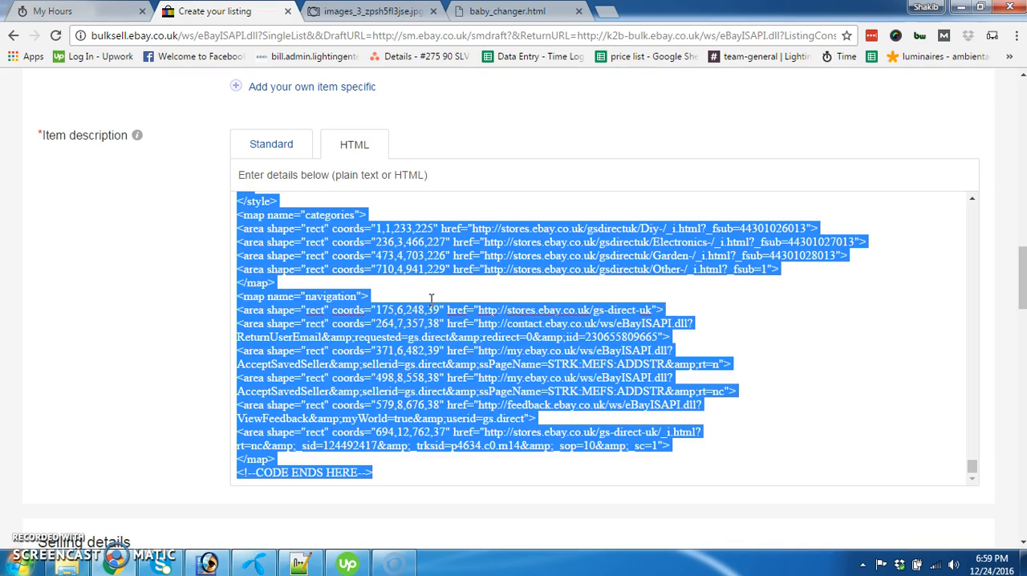
pyautogui.click(431, 299)
pyautogui.click(300, 564)
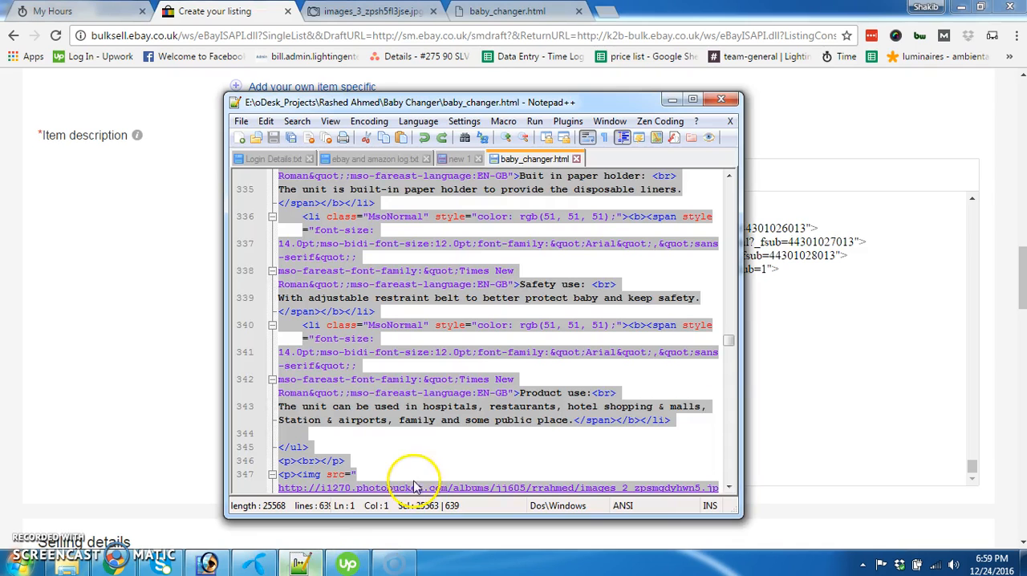
pyautogui.hotkey('ctrl', 'v')
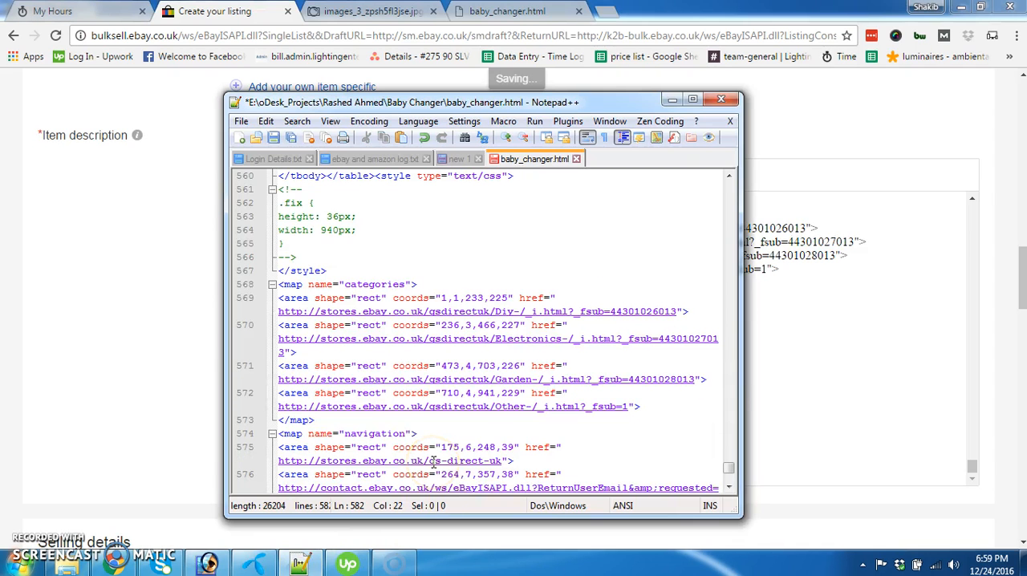
pyautogui.hotkey('ctrl', 's')
pyautogui.click(267, 101)
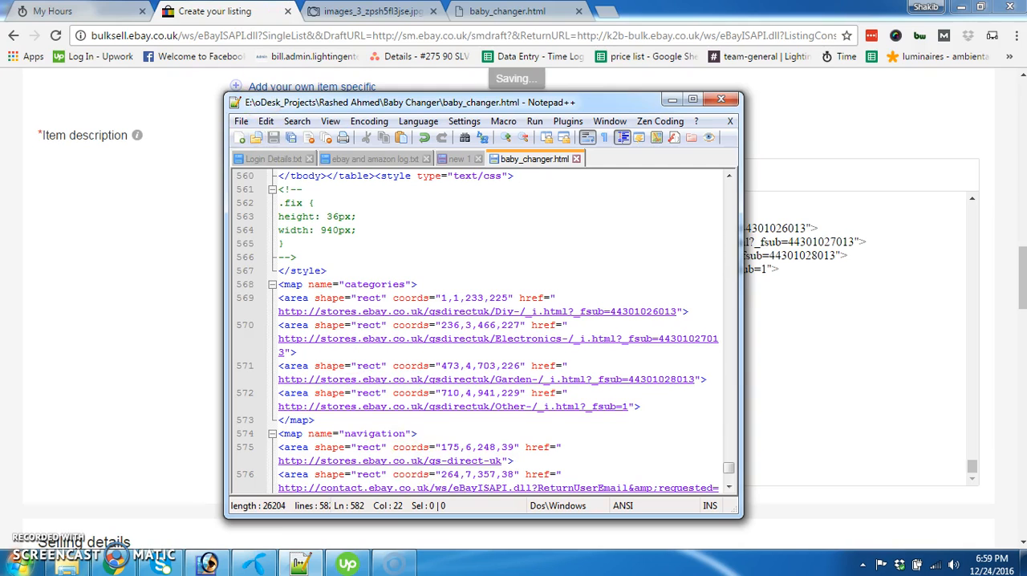
pyautogui.click(476, 434)
# Return the item description to the standard view and choose Good 'Til Cancelled as the listing's duration
pyautogui.scroll(-1, 85, 321)
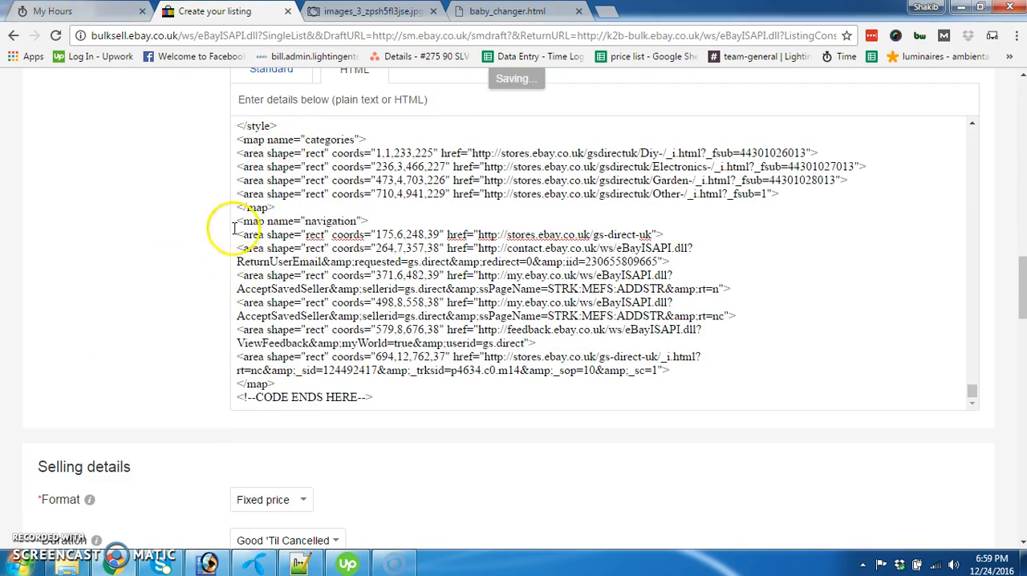
pyautogui.scroll(1, 201, 310)
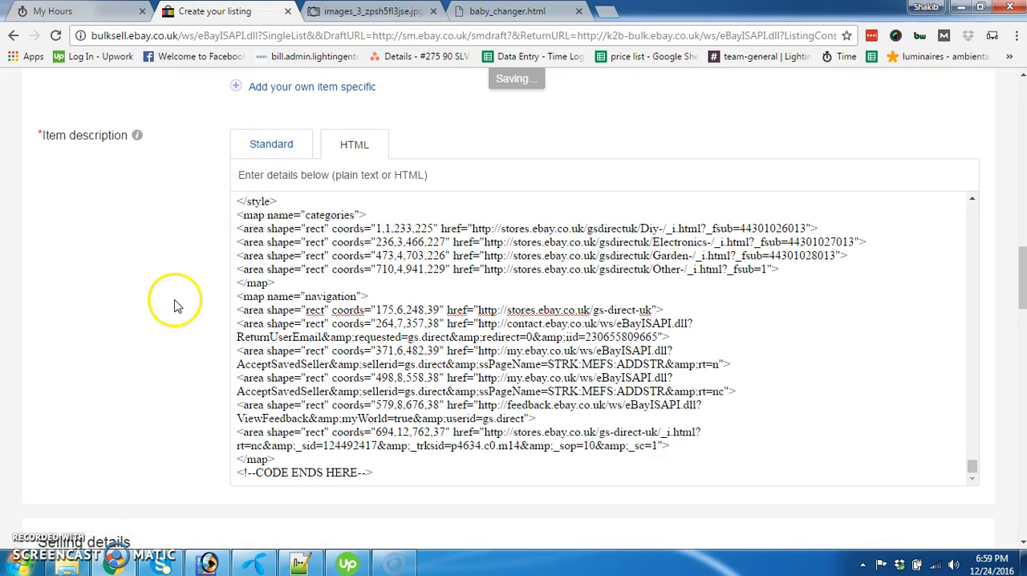
pyautogui.scroll(-4, 175, 305)
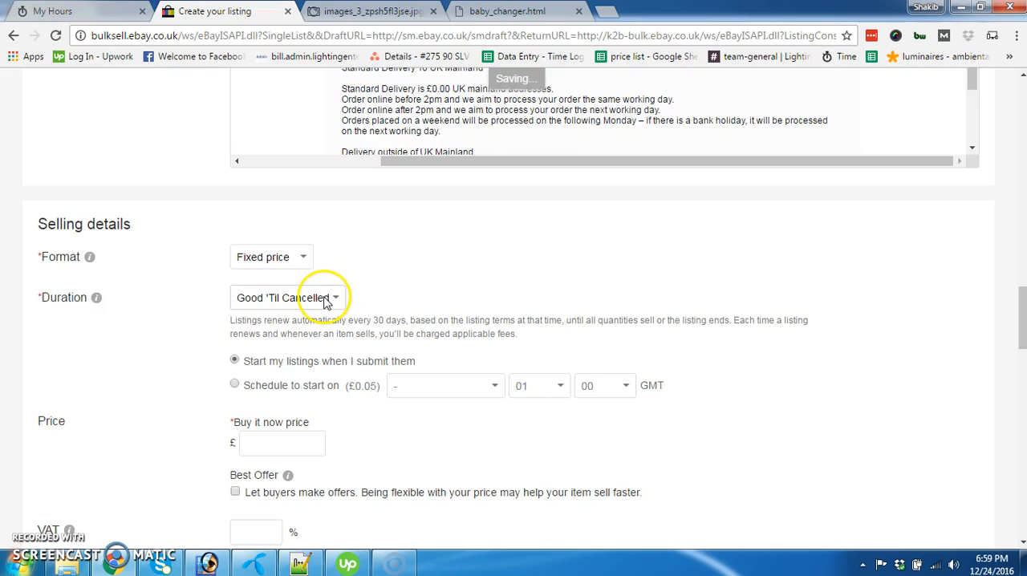
pyautogui.scroll(-1, 367, 298)
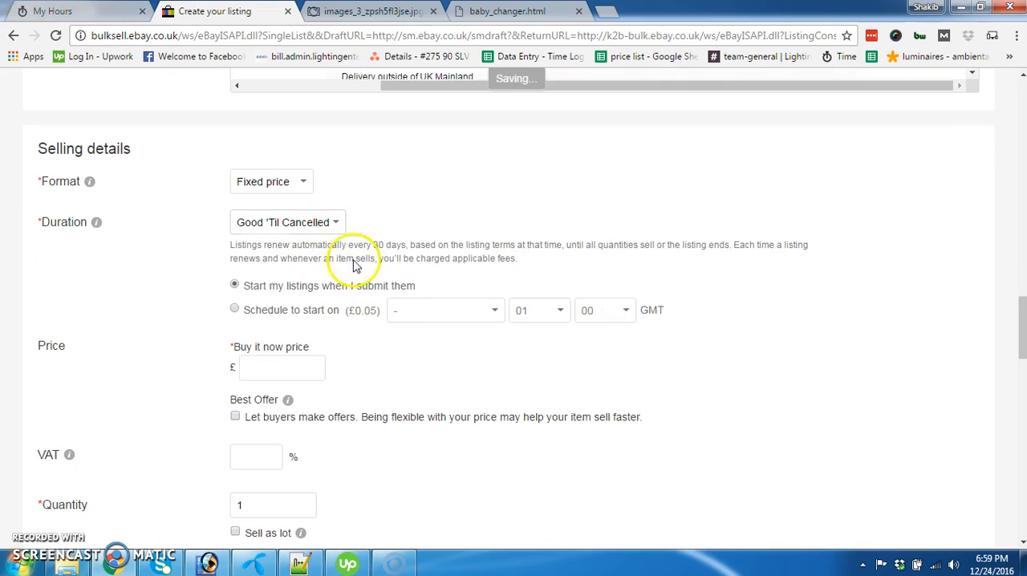
pyautogui.click(330, 224)
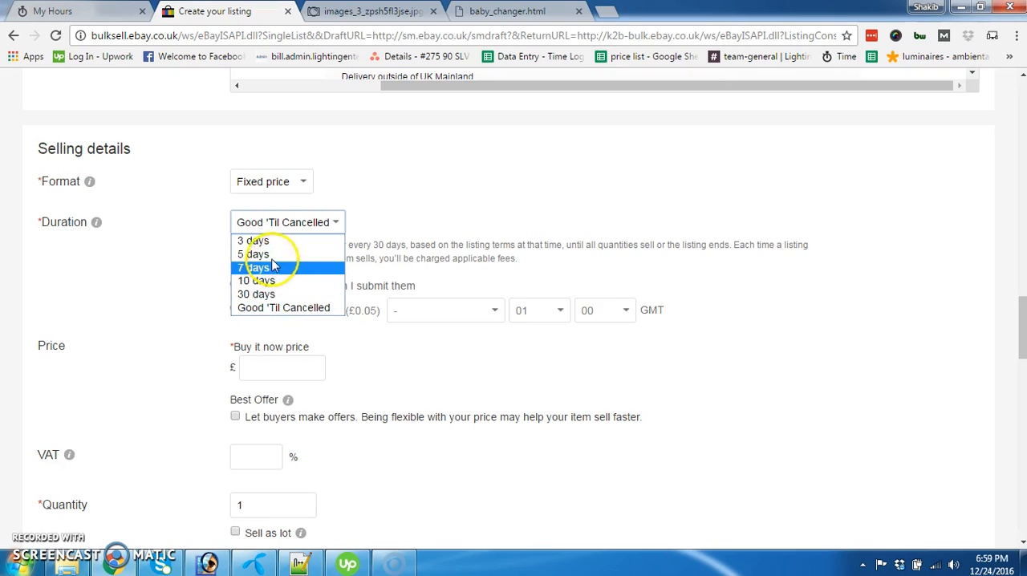
pyautogui.click(249, 308)
pyautogui.click(161, 294)
# Set the Buy it now price to £90 and the quantity to 10
pyautogui.scroll(-2, 163, 294)
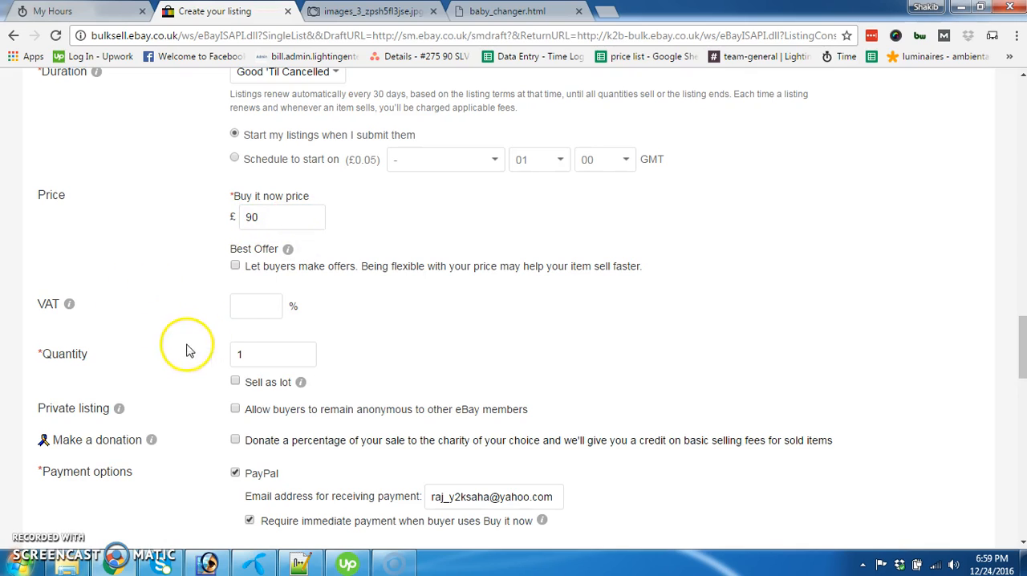
pyautogui.click(264, 353)
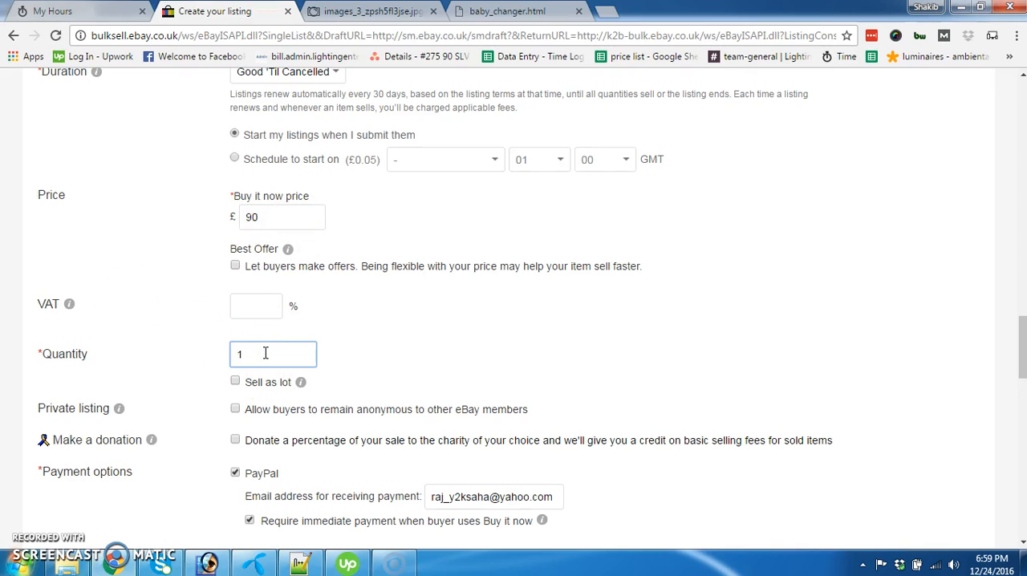
pyautogui.scroll(-1, 168, 334)
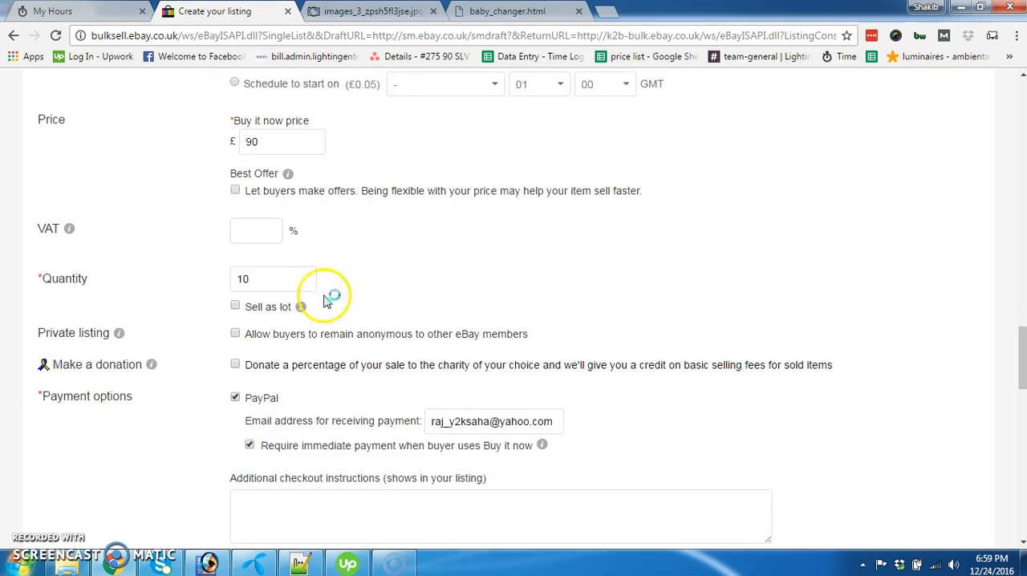
# Review the listing's payment, return, postage, package and item location settings
pyautogui.scroll(-6, 213, 347)
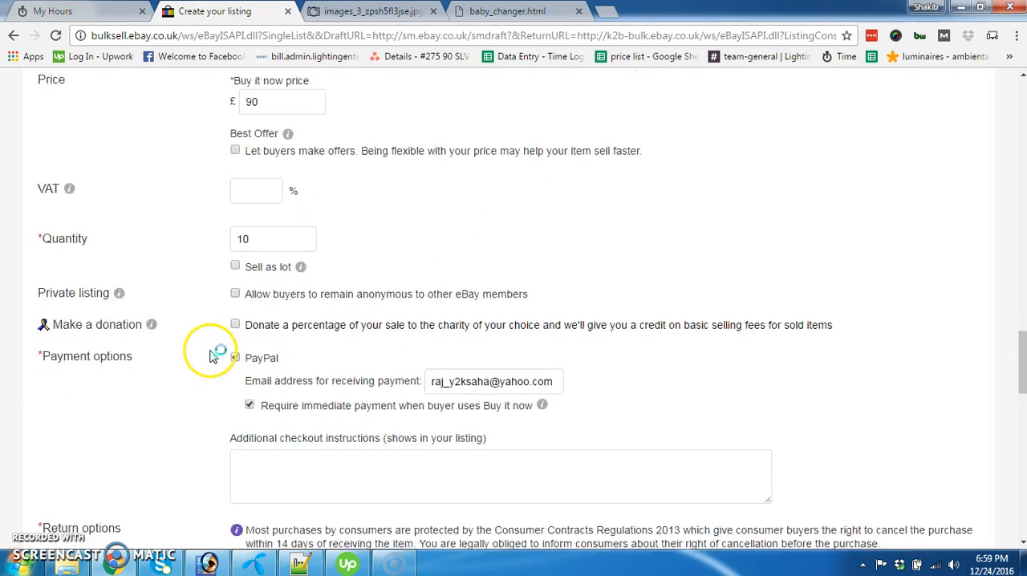
pyautogui.scroll(-2, 213, 343)
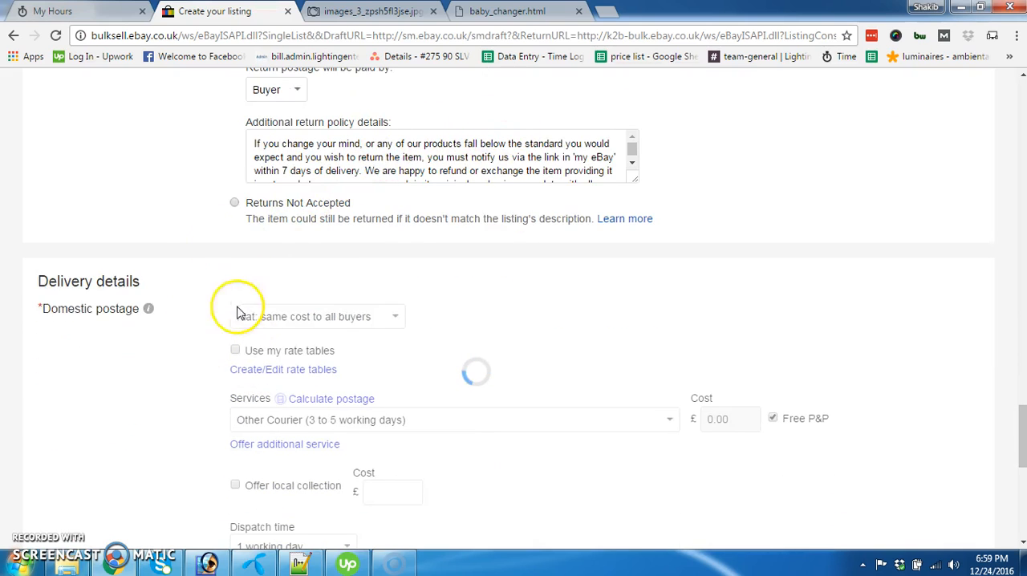
pyautogui.scroll(2, 179, 255)
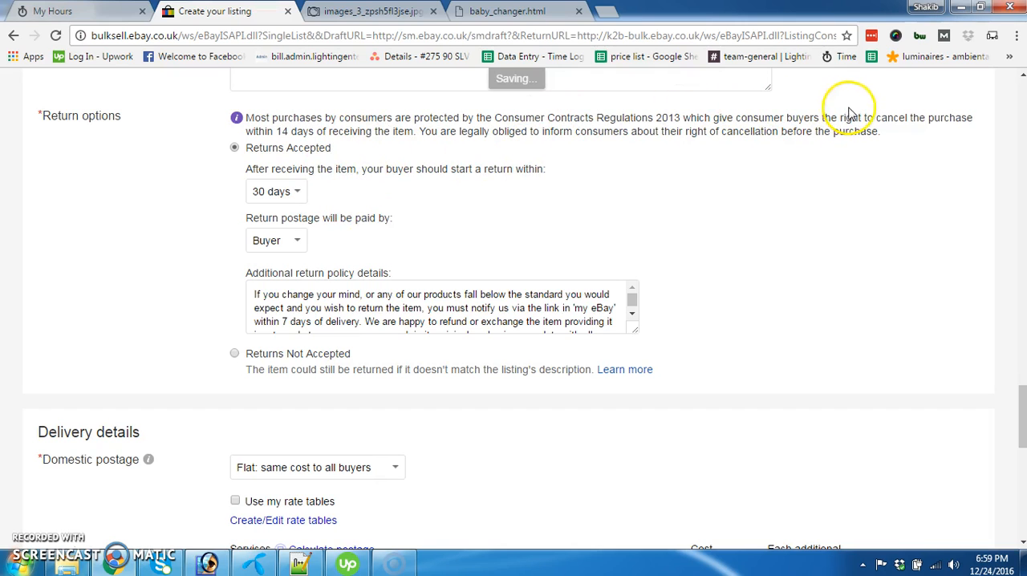
pyautogui.scroll(-4, 202, 271)
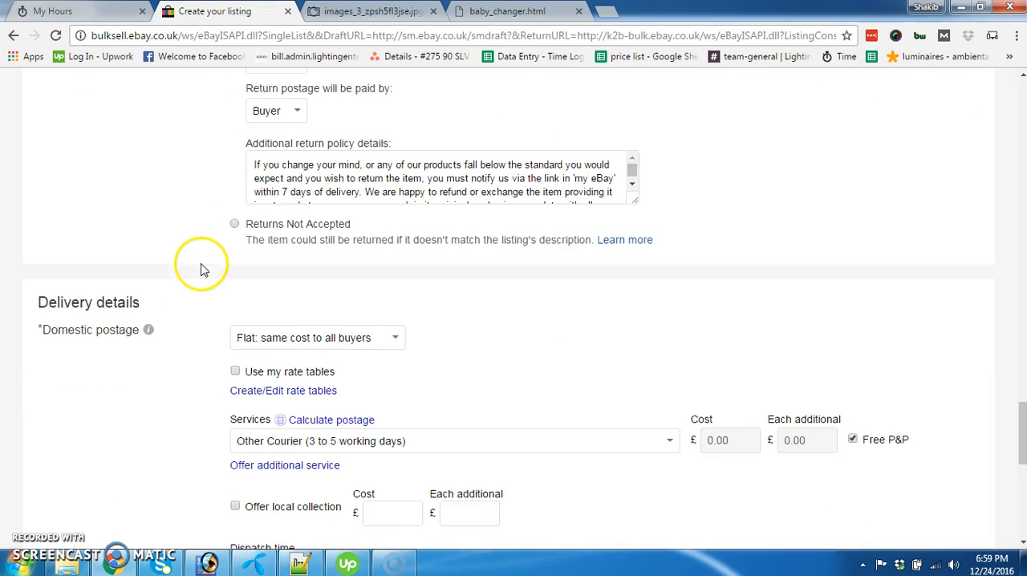
pyautogui.scroll(-3, 201, 271)
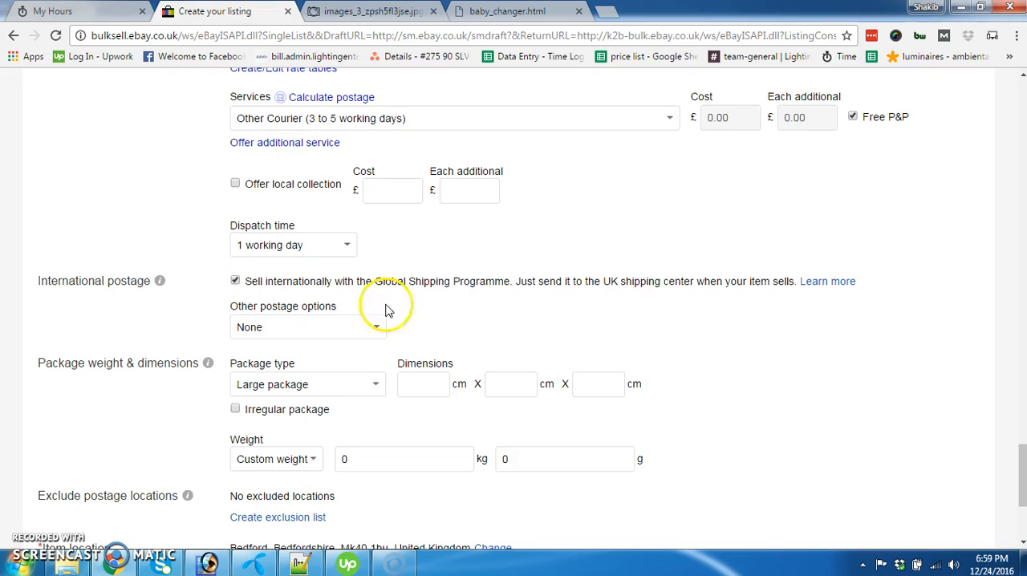
pyautogui.scroll(-2, 241, 256)
pyautogui.scroll(-1, 305, 237)
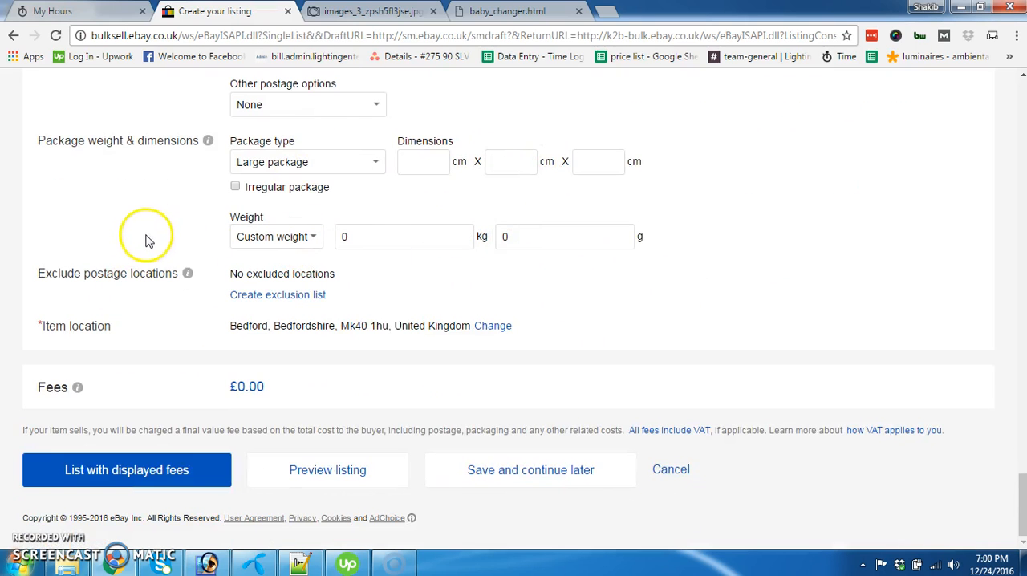
pyautogui.scroll(2, 211, 317)
pyautogui.scroll(15, 211, 317)
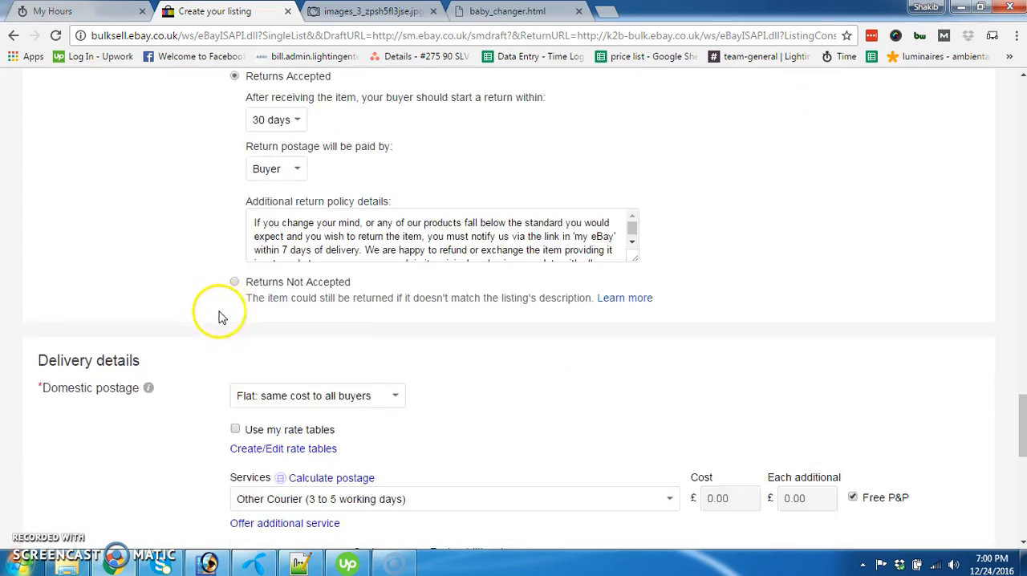
pyautogui.scroll(15, 191, 310)
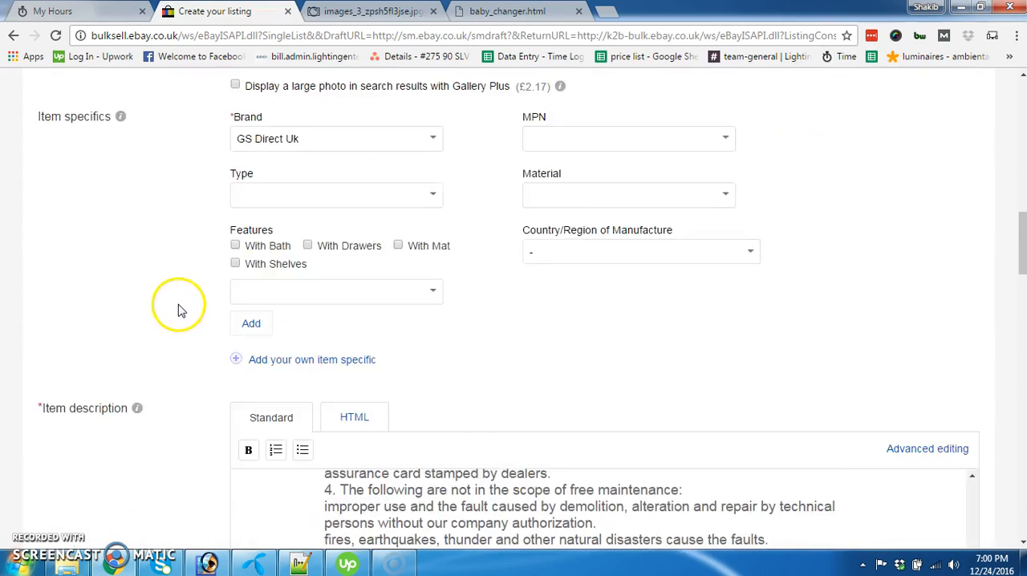
# Save the finished listing as a draft to continue later
pyautogui.scroll(-20, 203, 223)
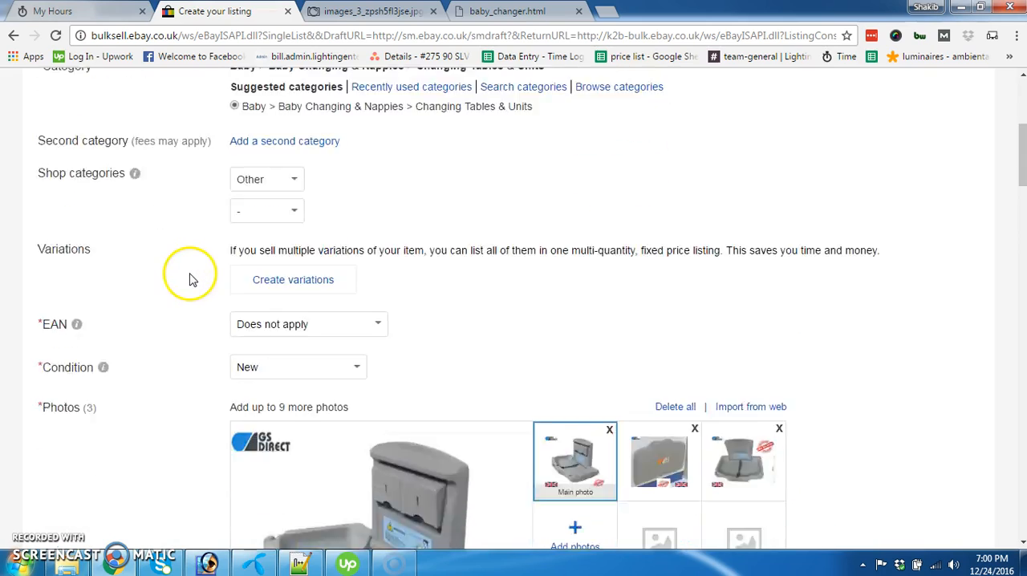
pyautogui.scroll(-10, 240, 282)
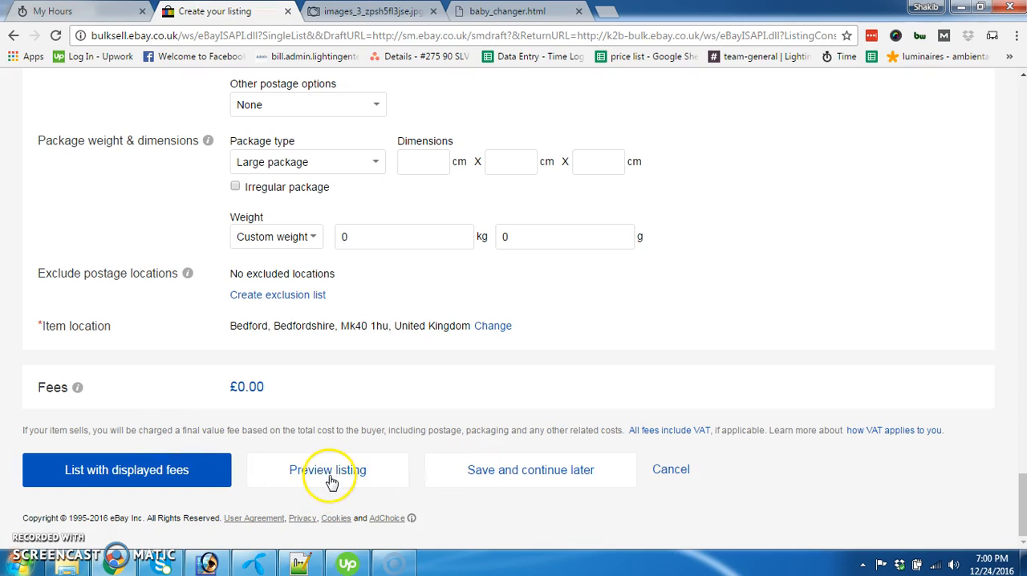
pyautogui.click(538, 472)
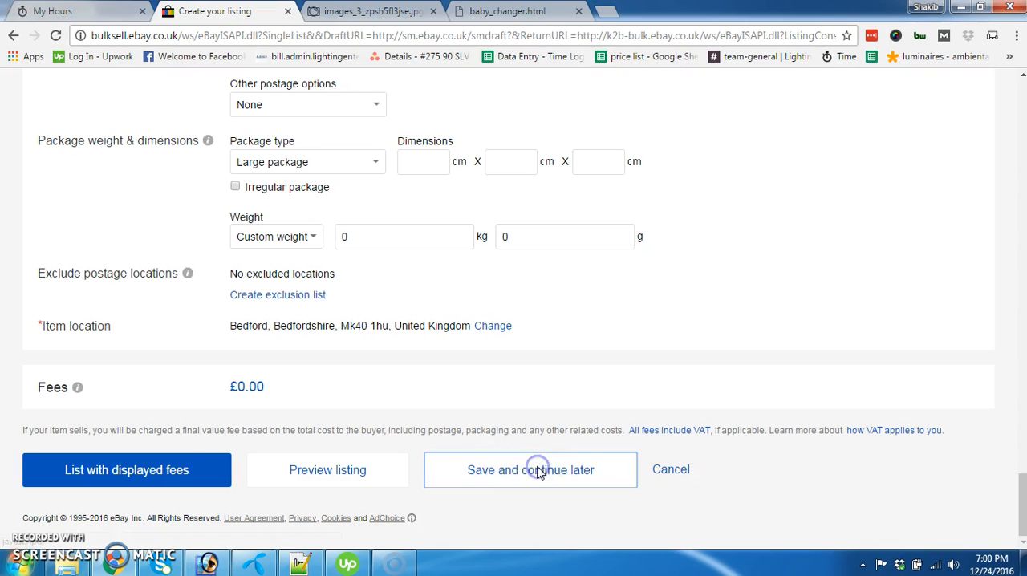